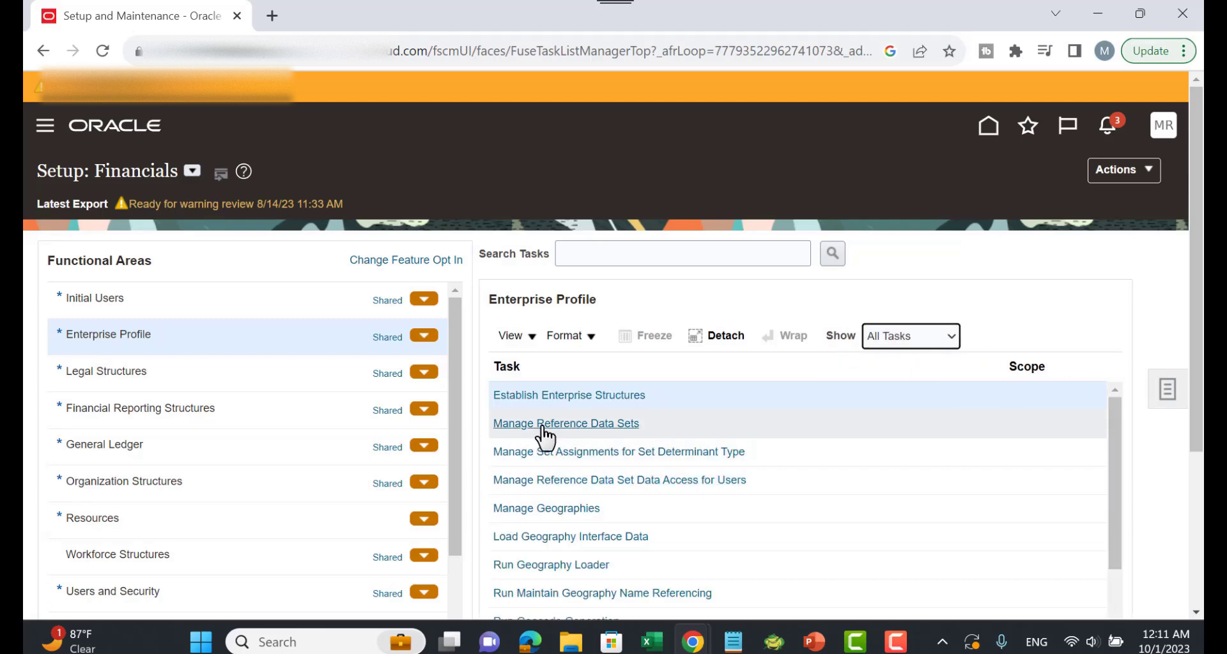
Add a new reference data set with ABB RDS as its set code, set name and description
left_click(543, 424)
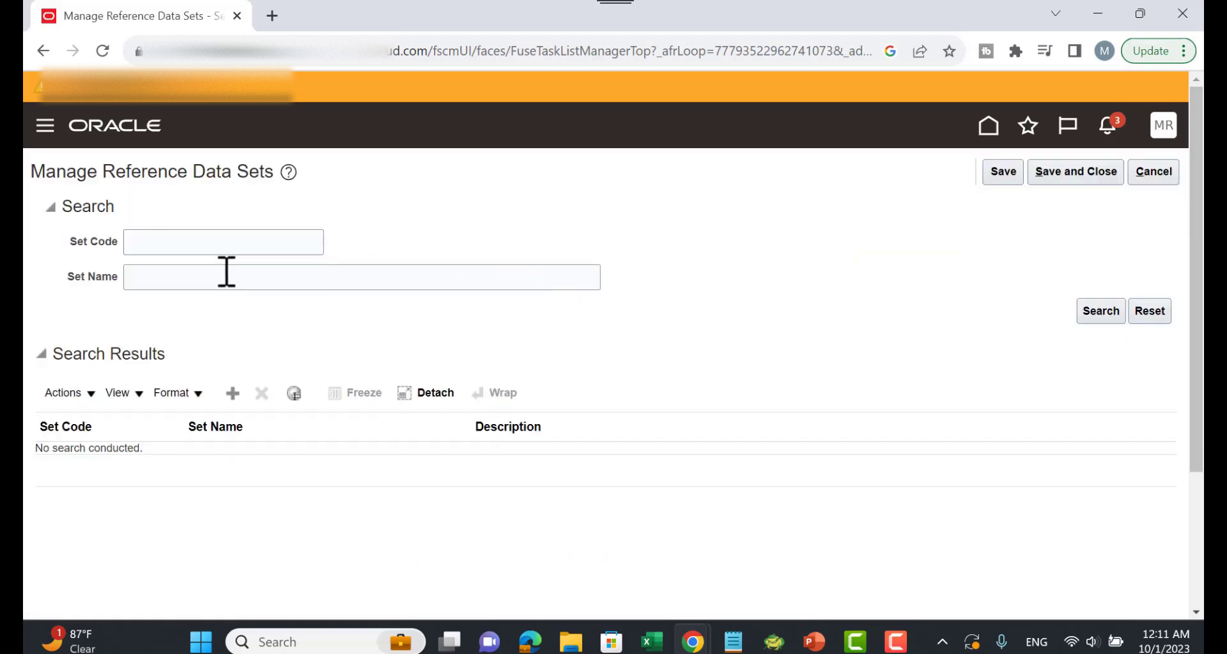
left_click(234, 397)
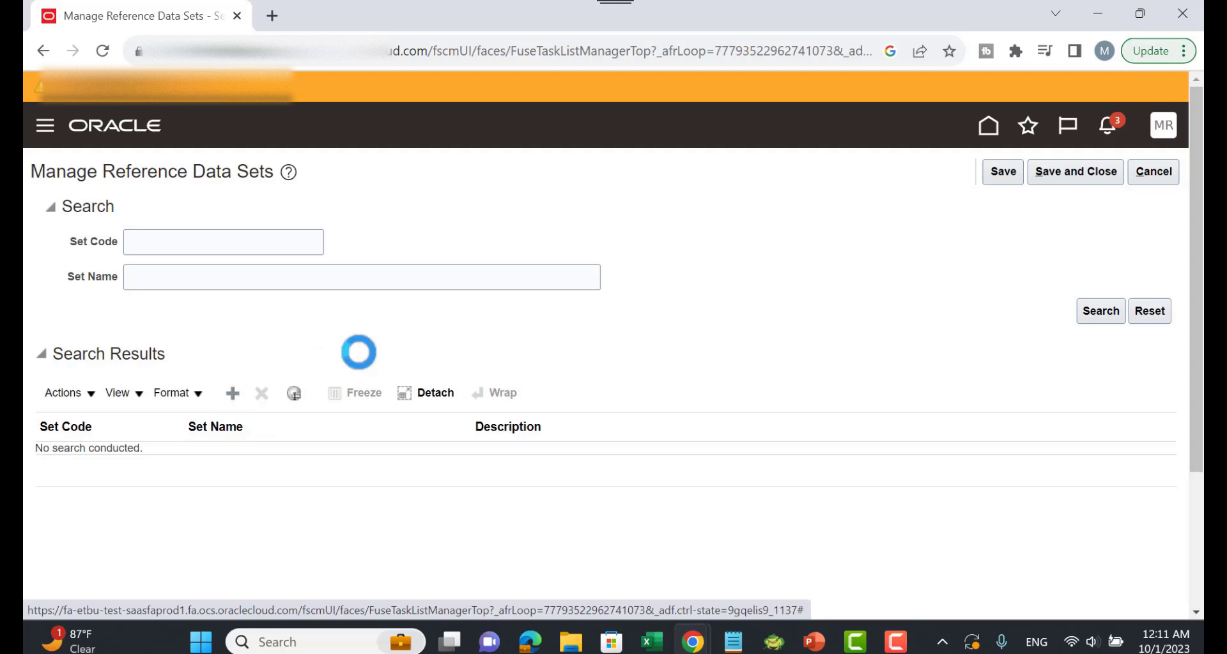
left_click(79, 462)
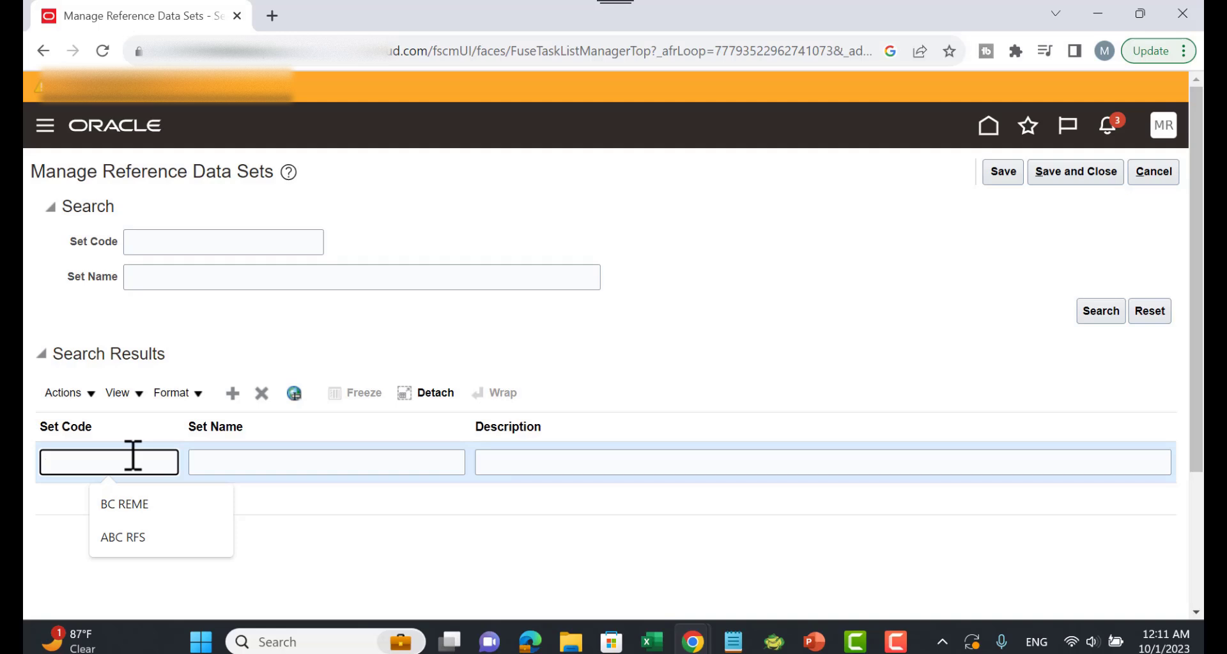
type("ABB")
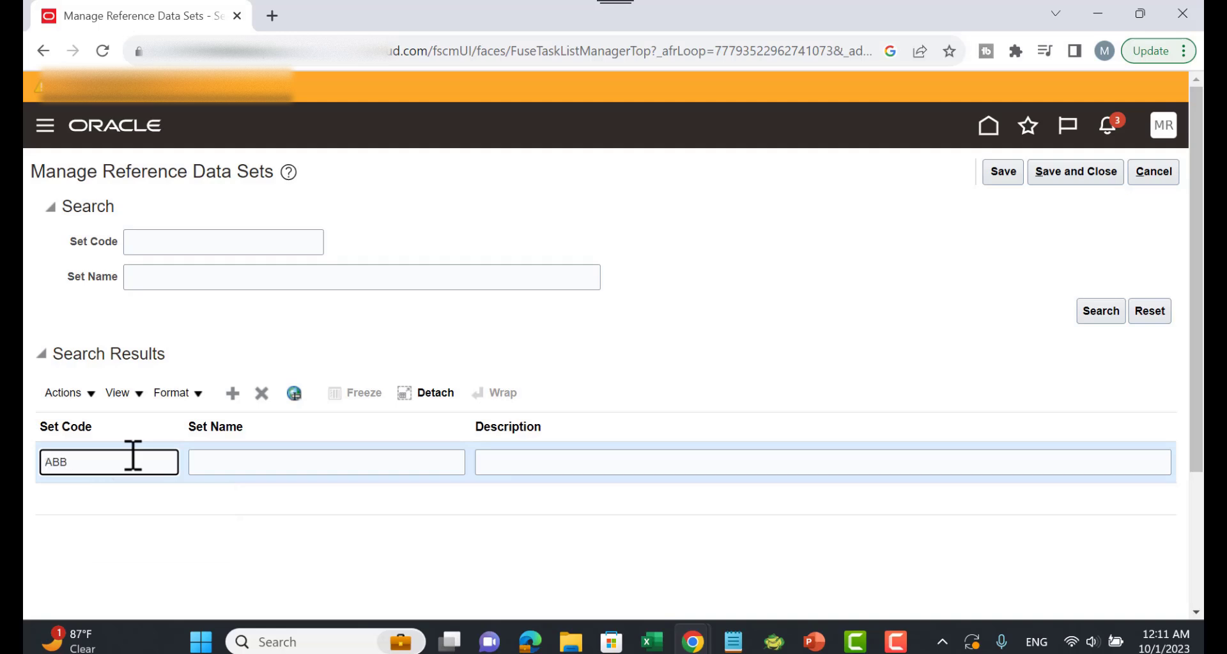
type(" RDS")
key("Tab")
type("AB")
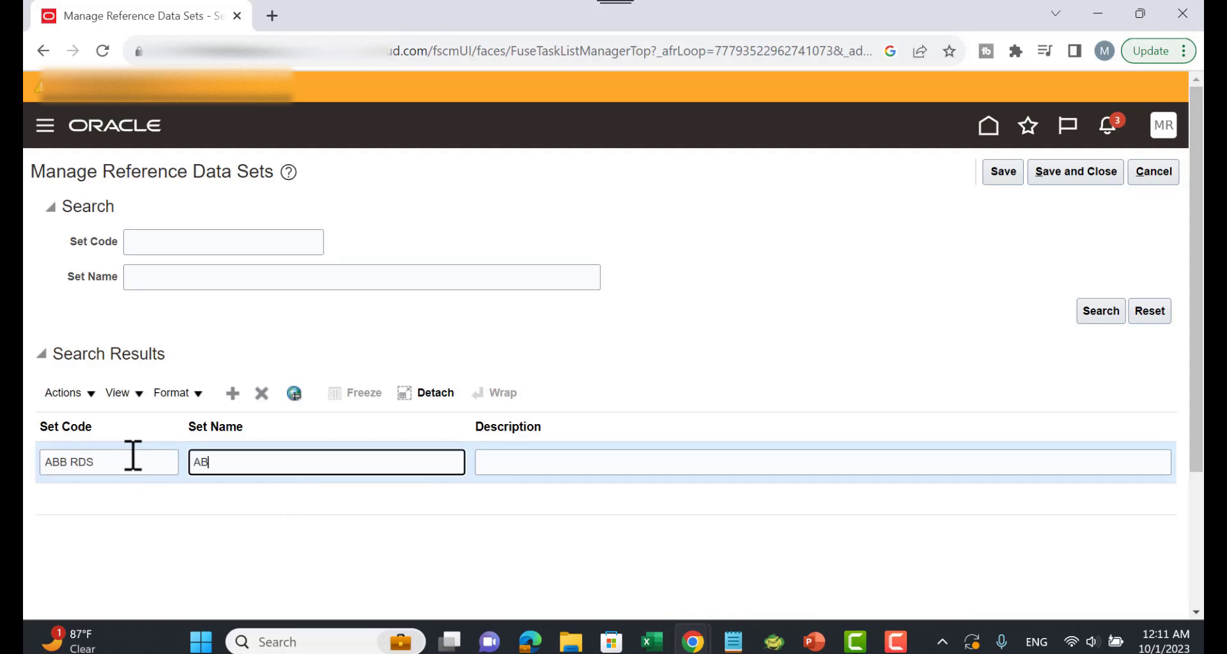
type("B RDS")
key("Tab")
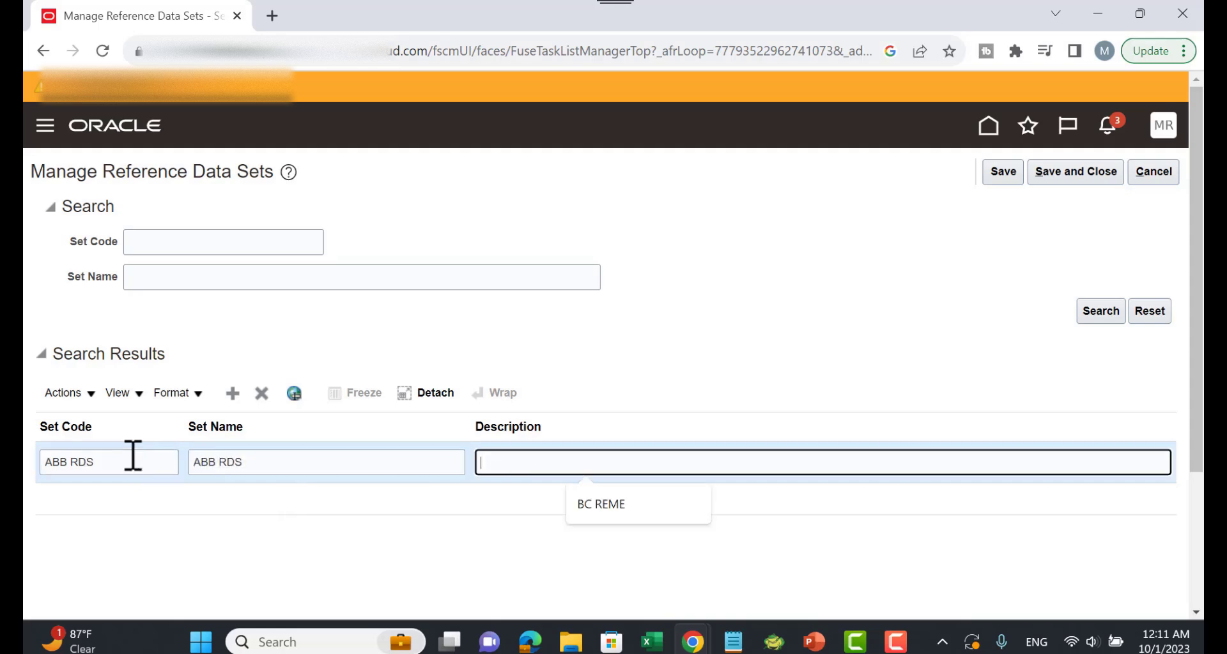
type("ABB RDS")
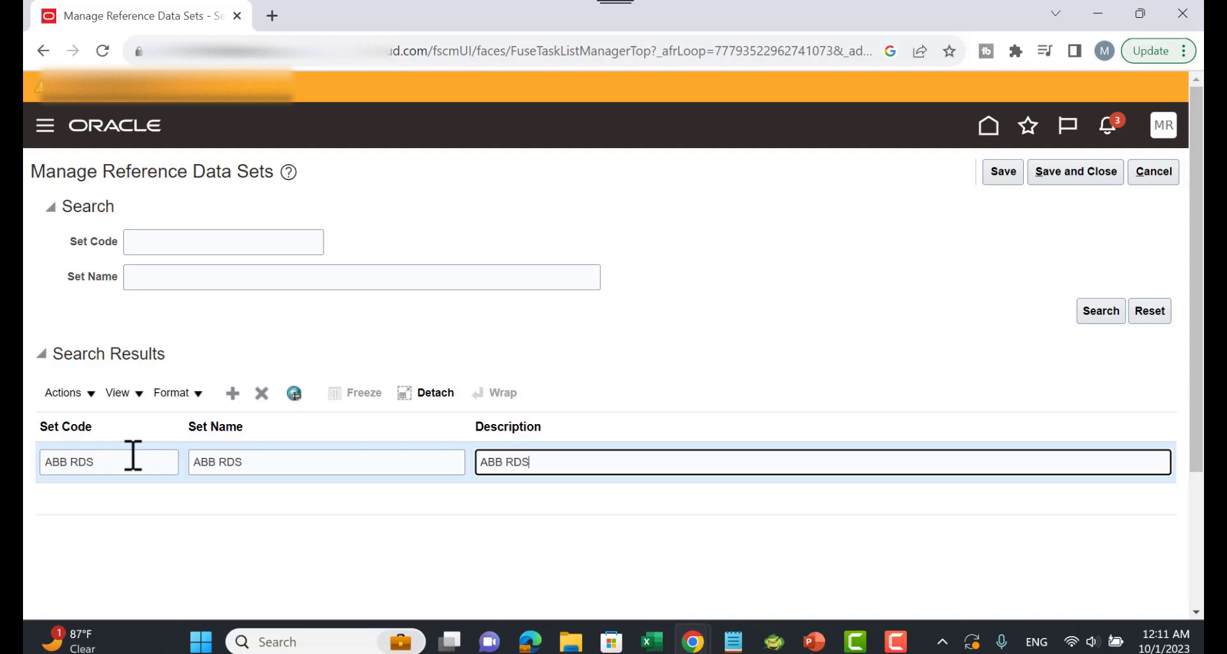
left_click(621, 343)
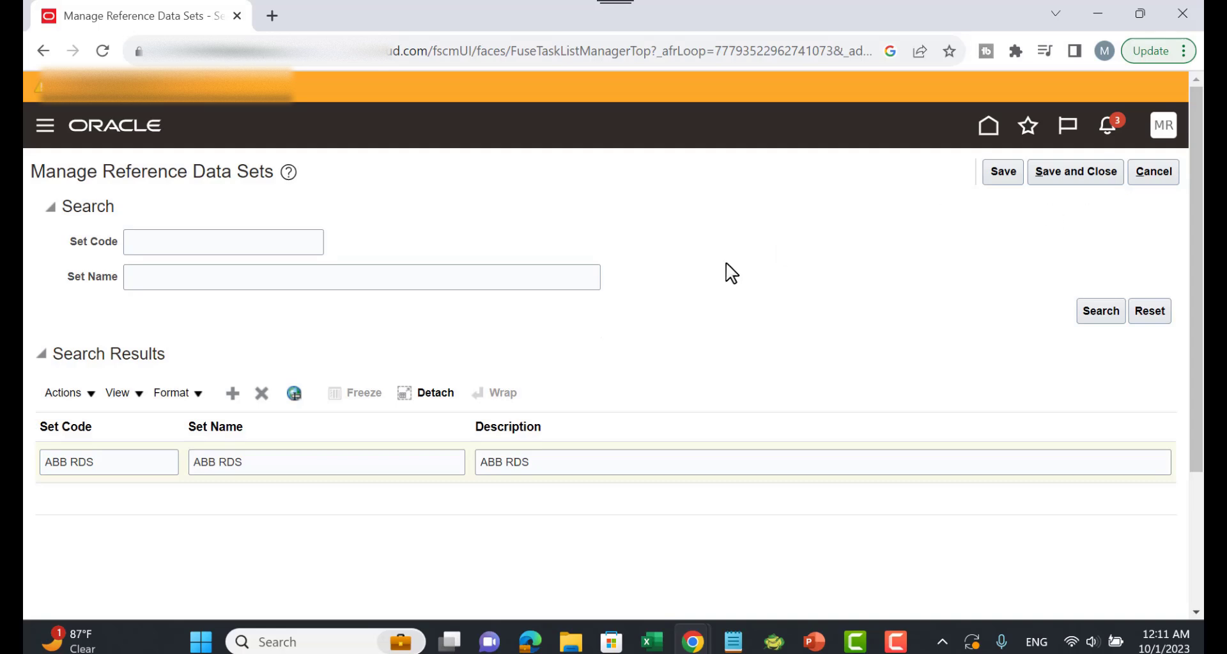
Try to save the new reference data set with the lowercase set code abb rds
left_click(126, 472)
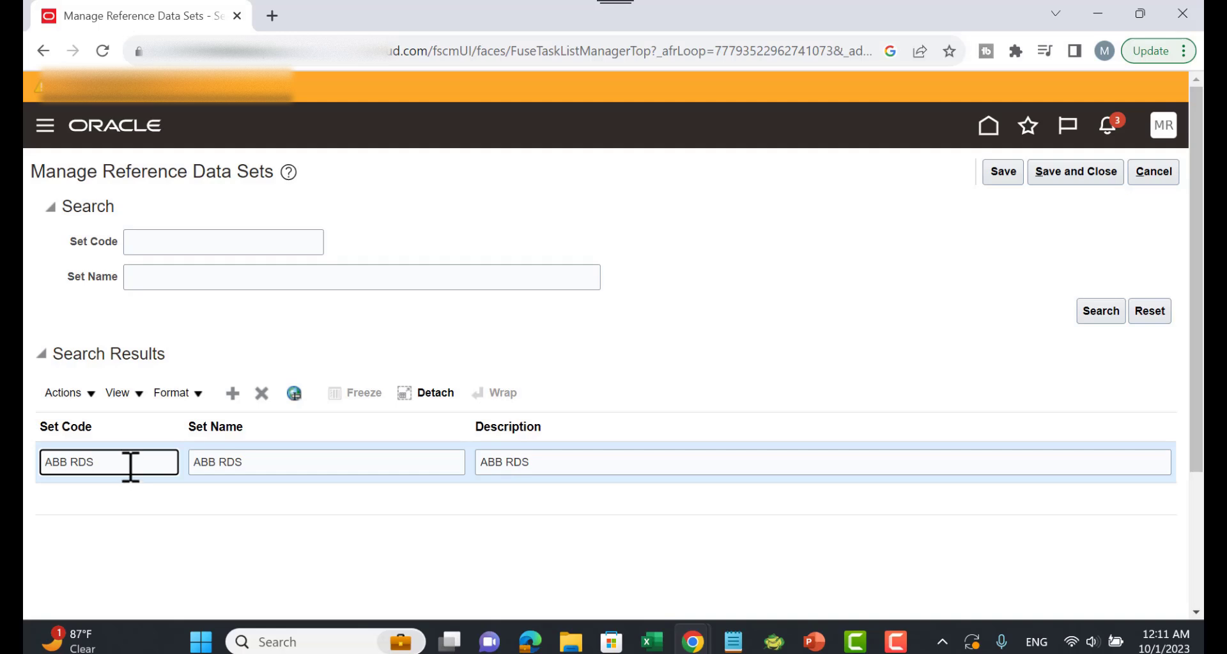
left_click_drag(132, 465, 23, 463)
type("abb rds")
key("Tab")
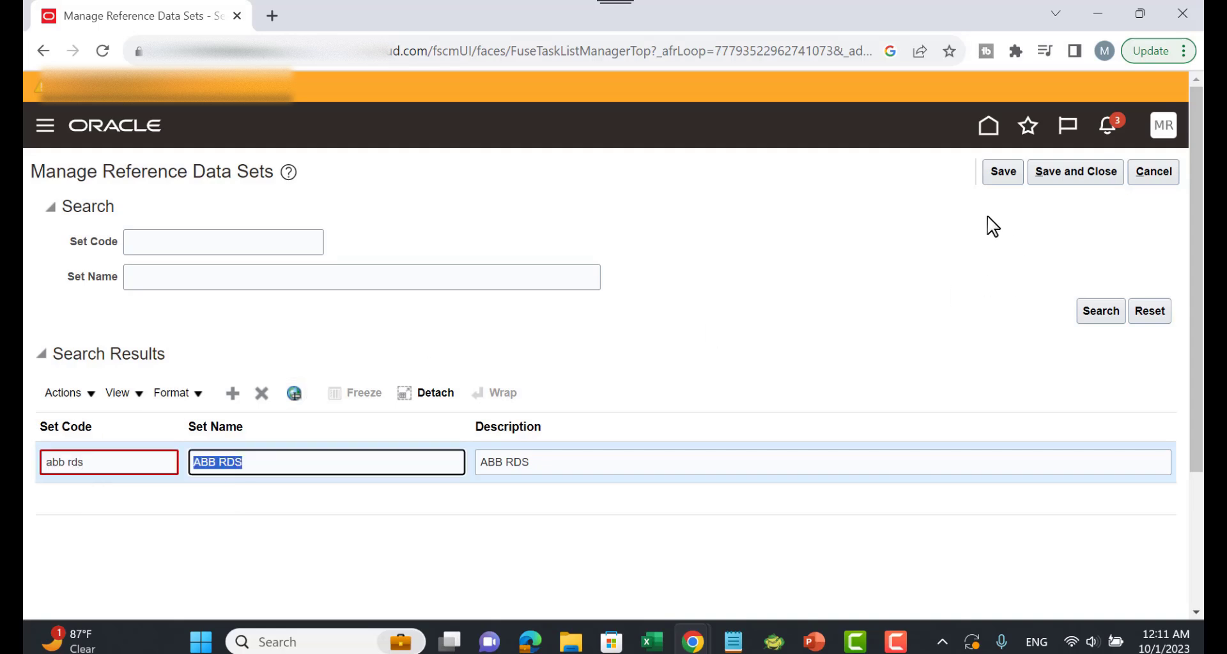
left_click(1002, 173)
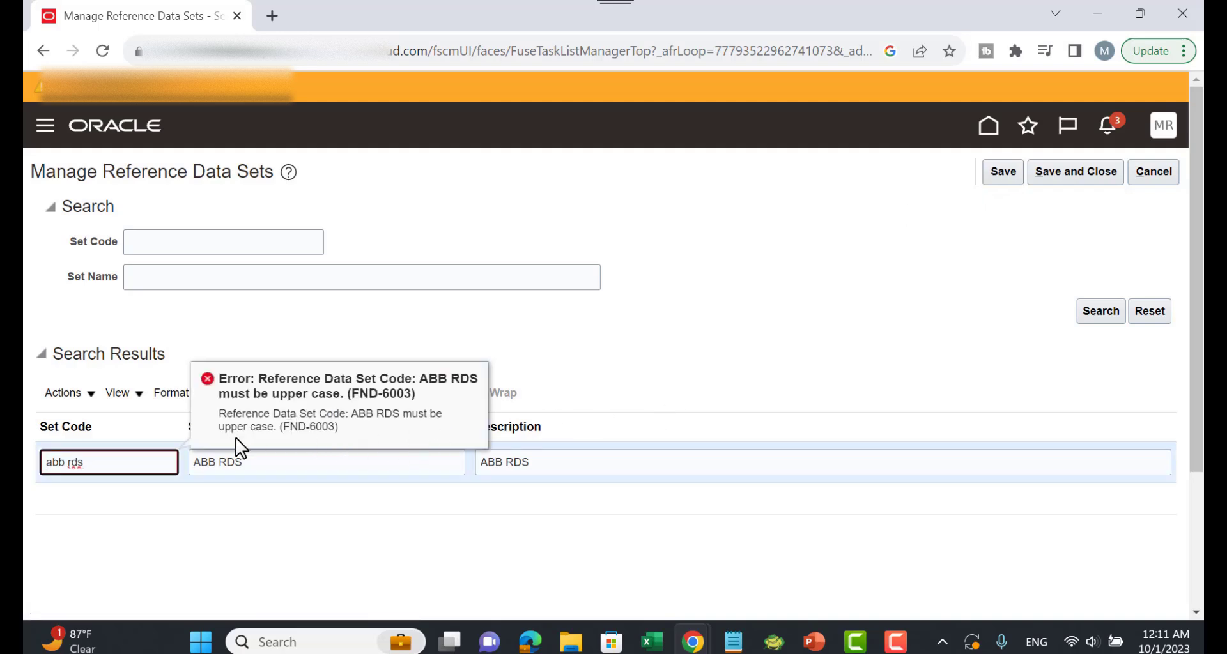
Set the new reference data set's code to uppercase ABB RDS, then save and close Manage Reference Data Sets
triple_click(133, 461)
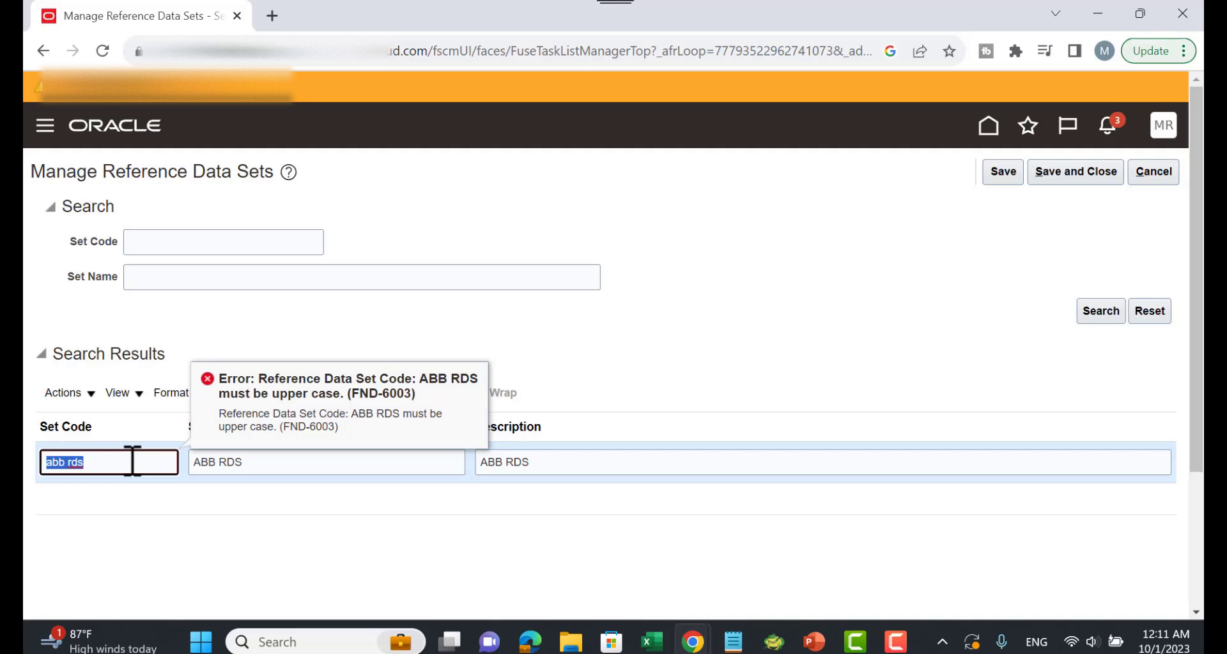
type("ABB RDS")
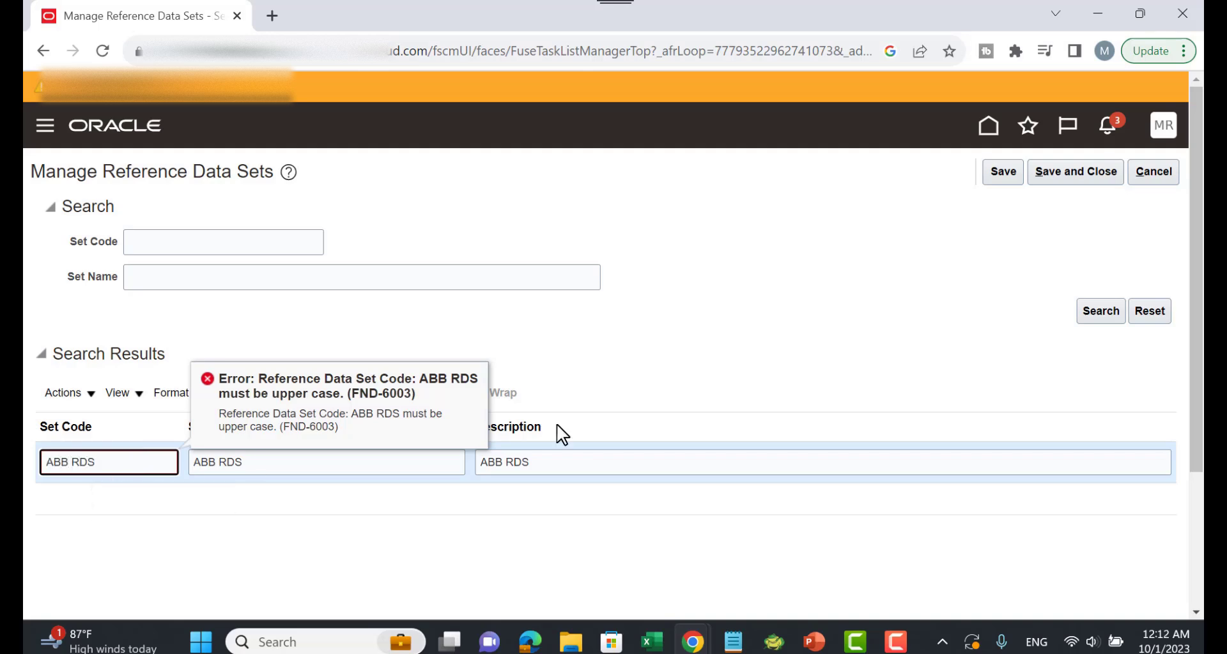
left_click(1077, 172)
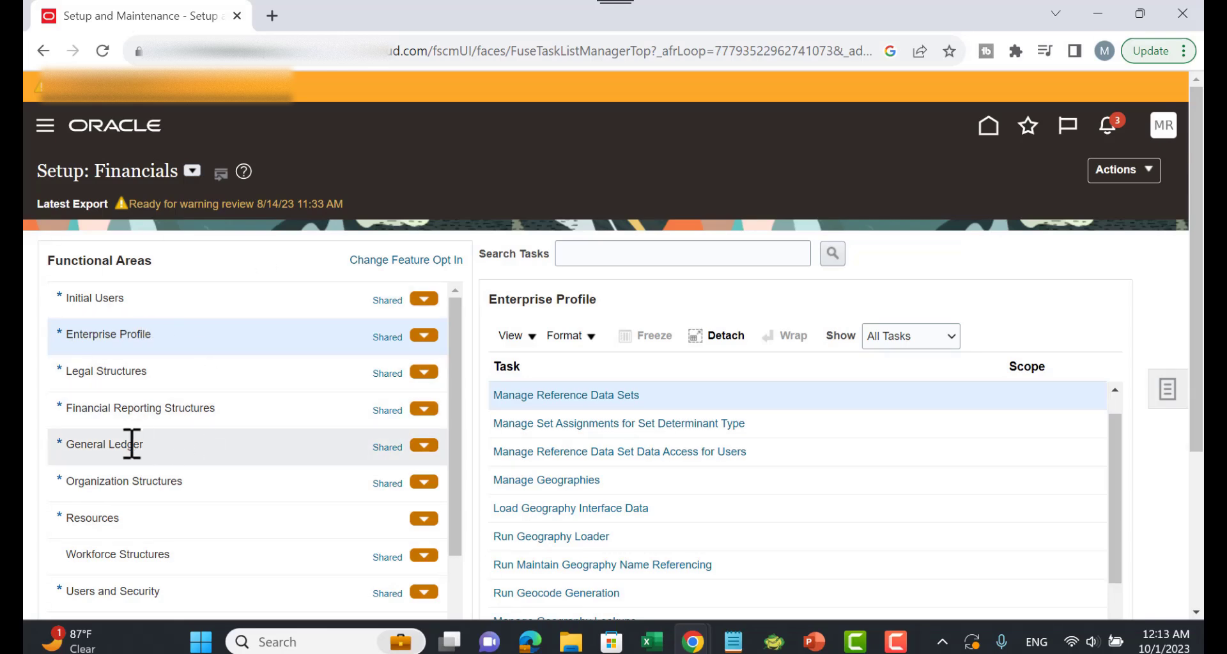
Open Manage Business Unit Set Assignment under Organization Structures and view the data sets selectable for Payables Payment Terms
left_click(138, 481)
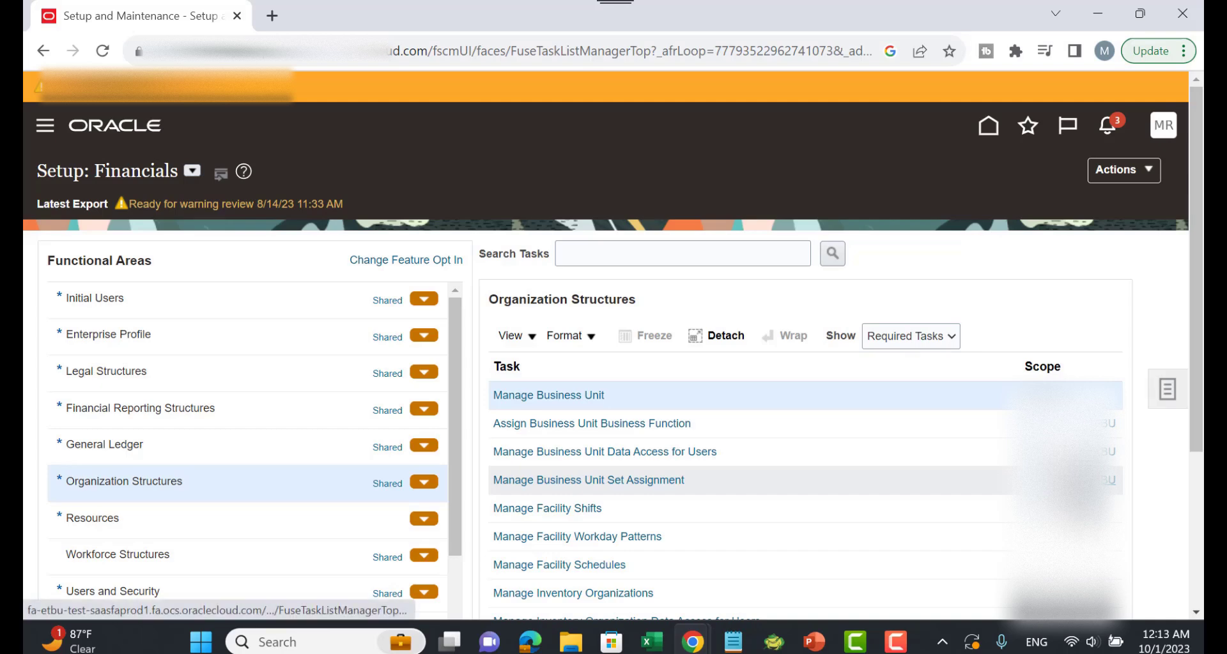
left_click(613, 486)
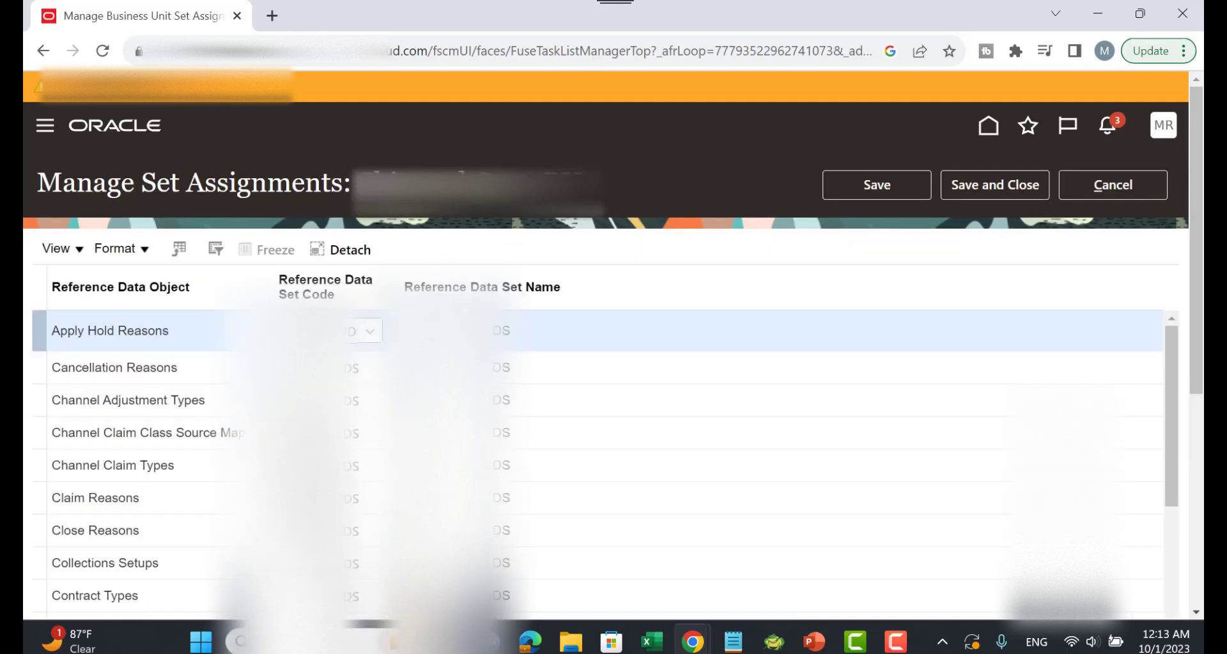
scroll(696, 300, "down", 2)
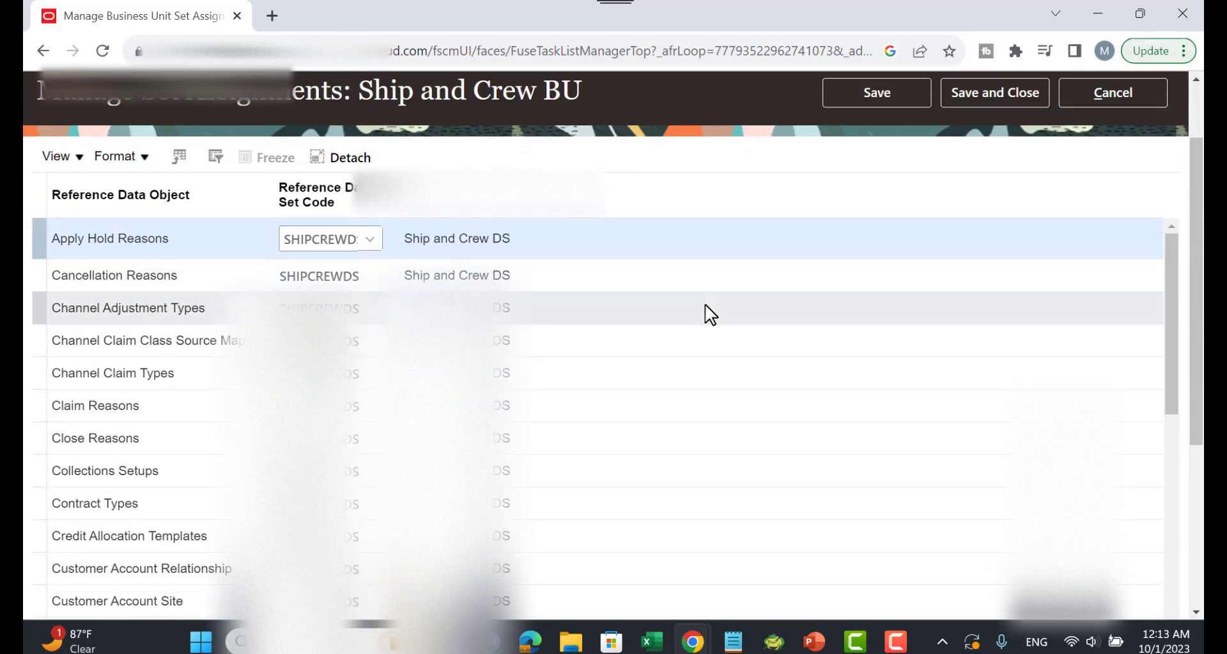
scroll(703, 332, "down", 5)
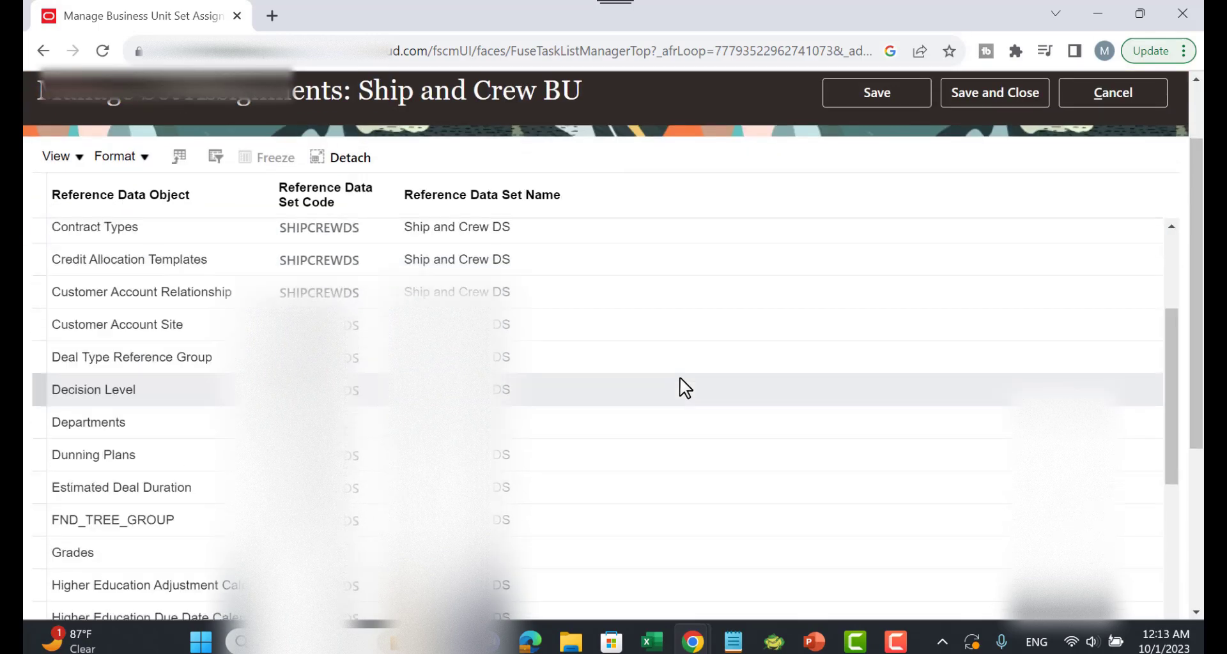
scroll(685, 387, "down", 4)
scroll(685, 387, "down", 8)
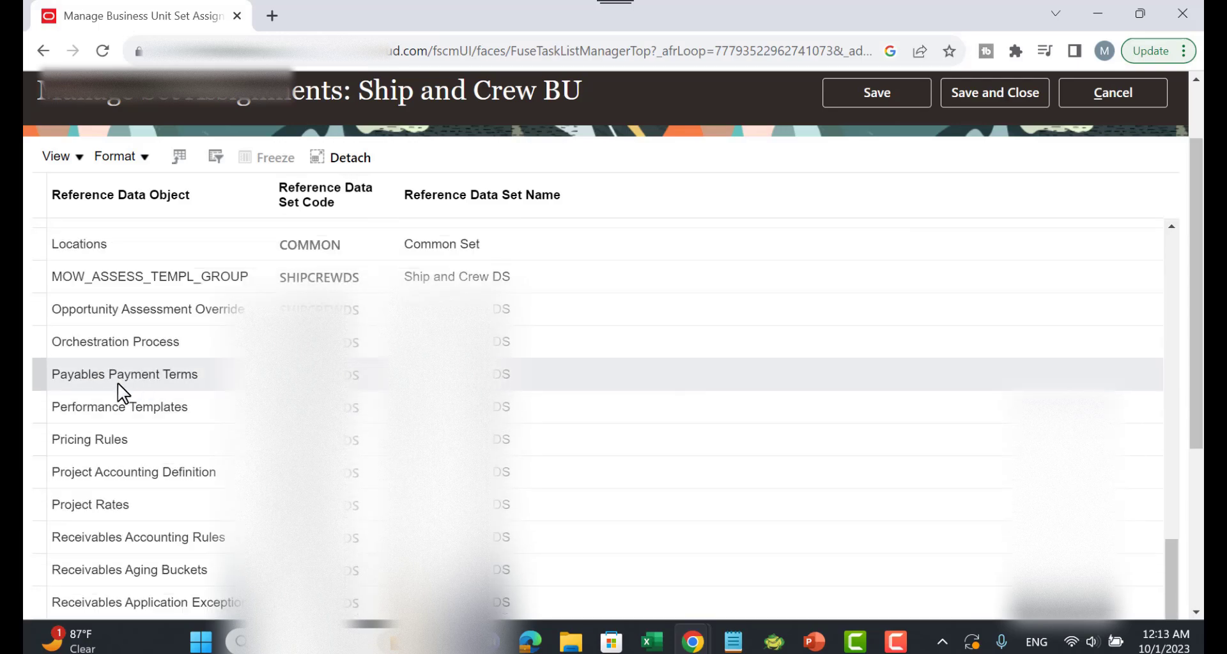
left_click(170, 383)
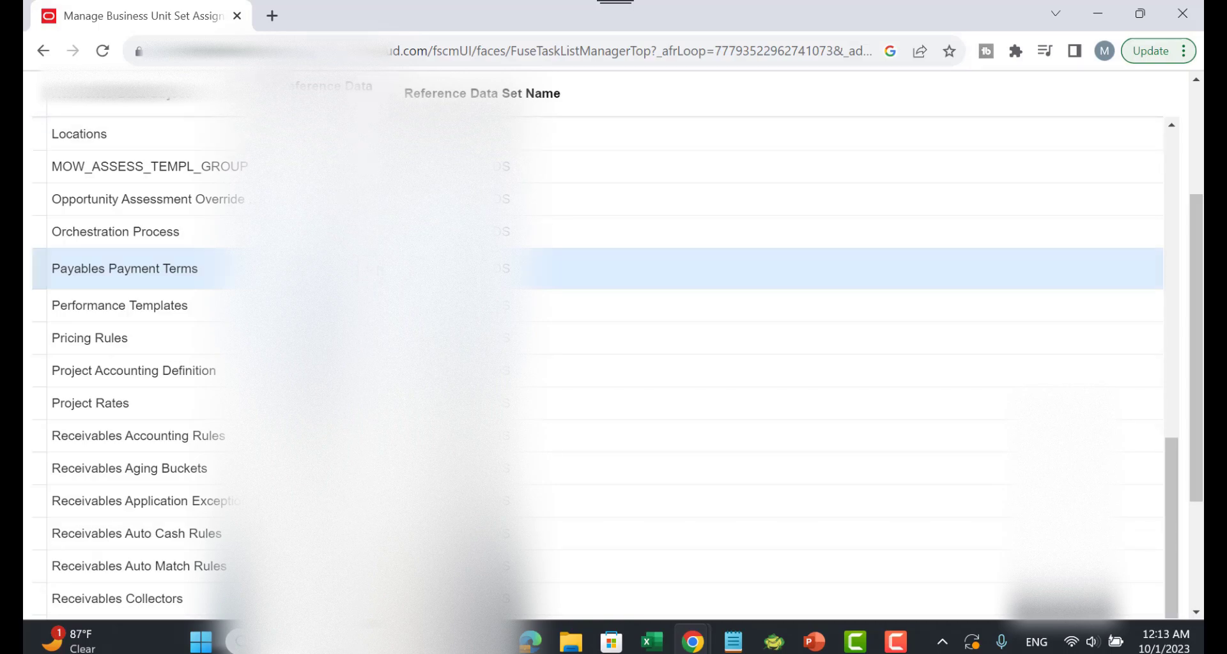
left_click(381, 270)
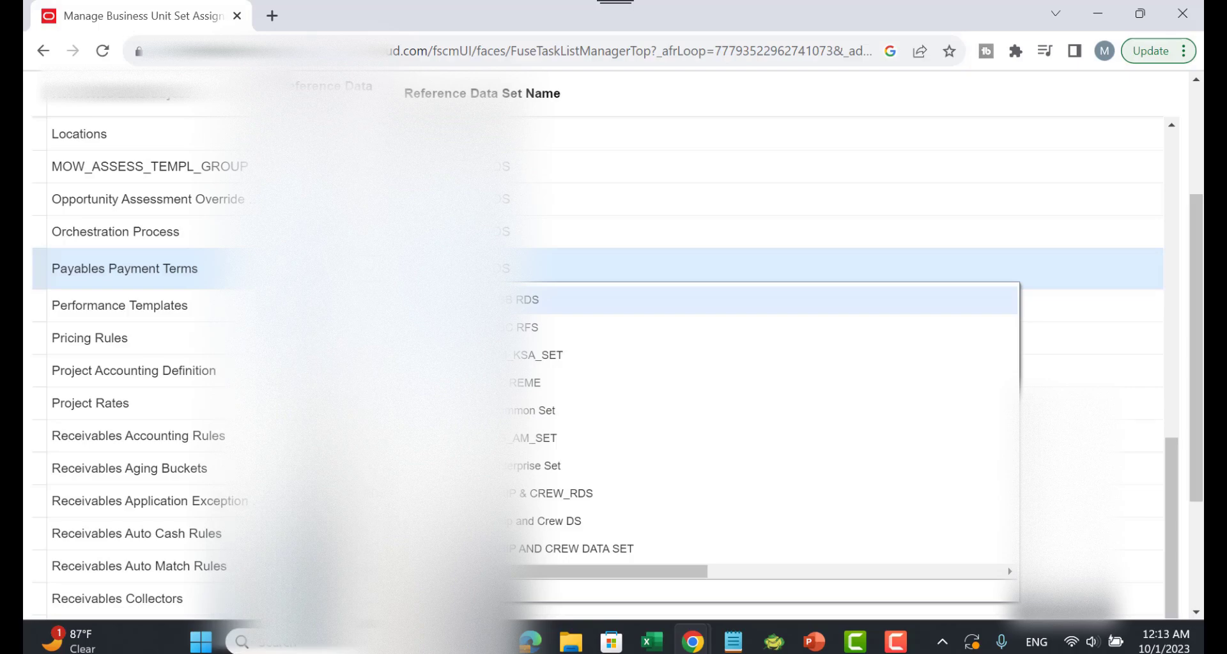
left_click(514, 271)
Review the reference data objects, recheck the set choices for Payables Payment Terms, and leave the set assignments without saving
scroll(687, 314, "up", 2)
scroll(685, 317, "up", 4)
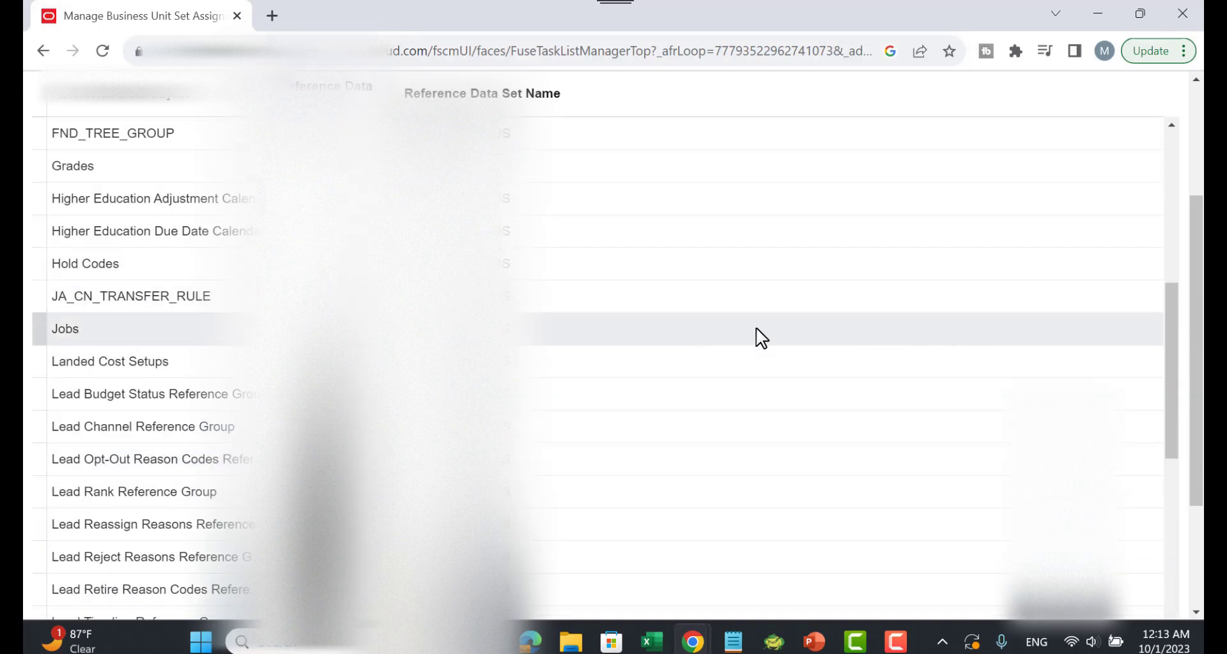
scroll(699, 334, "up", 10)
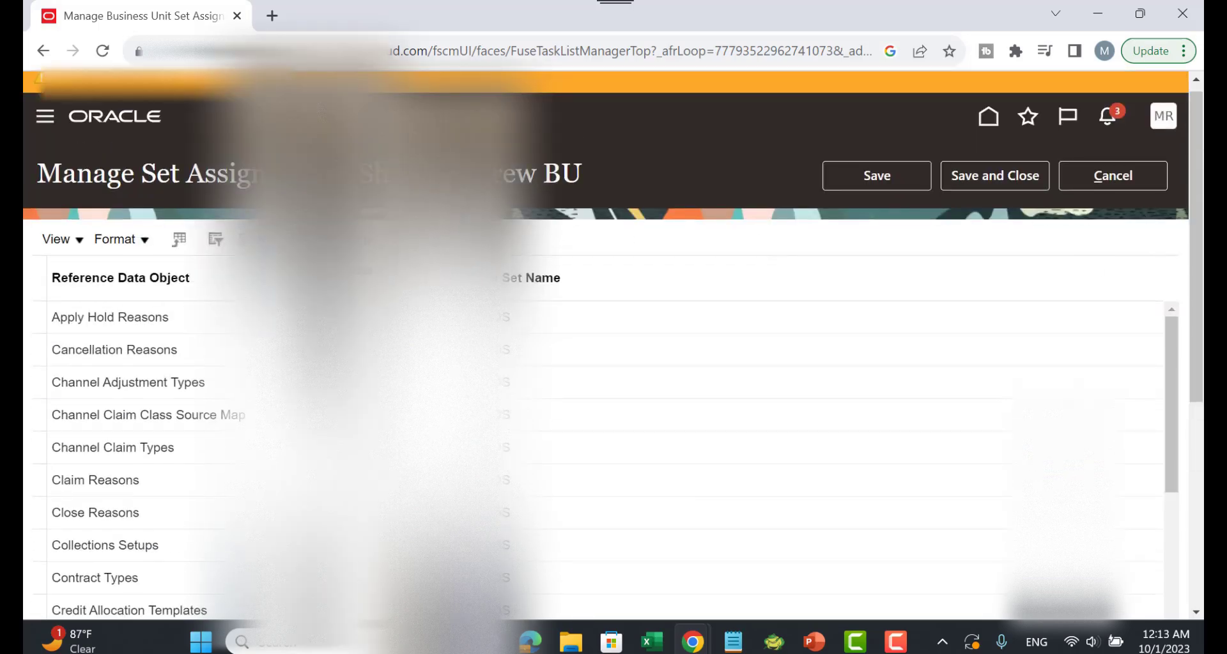
scroll(624, 260, "down", 2)
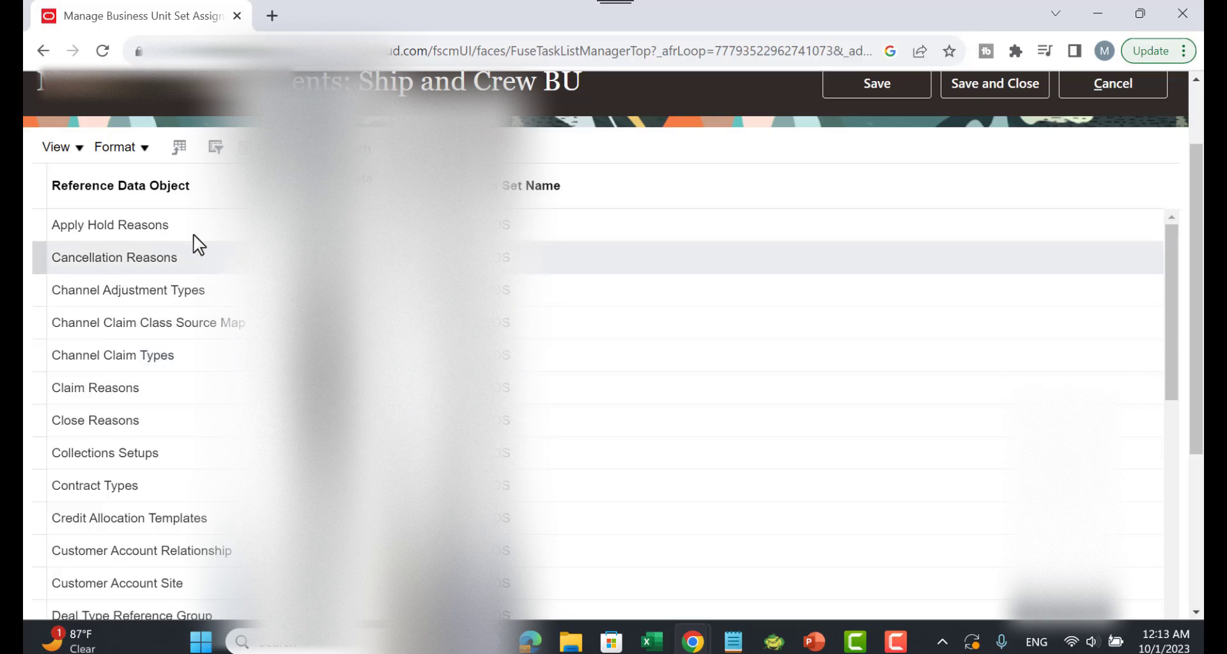
scroll(562, 329, "down", 6)
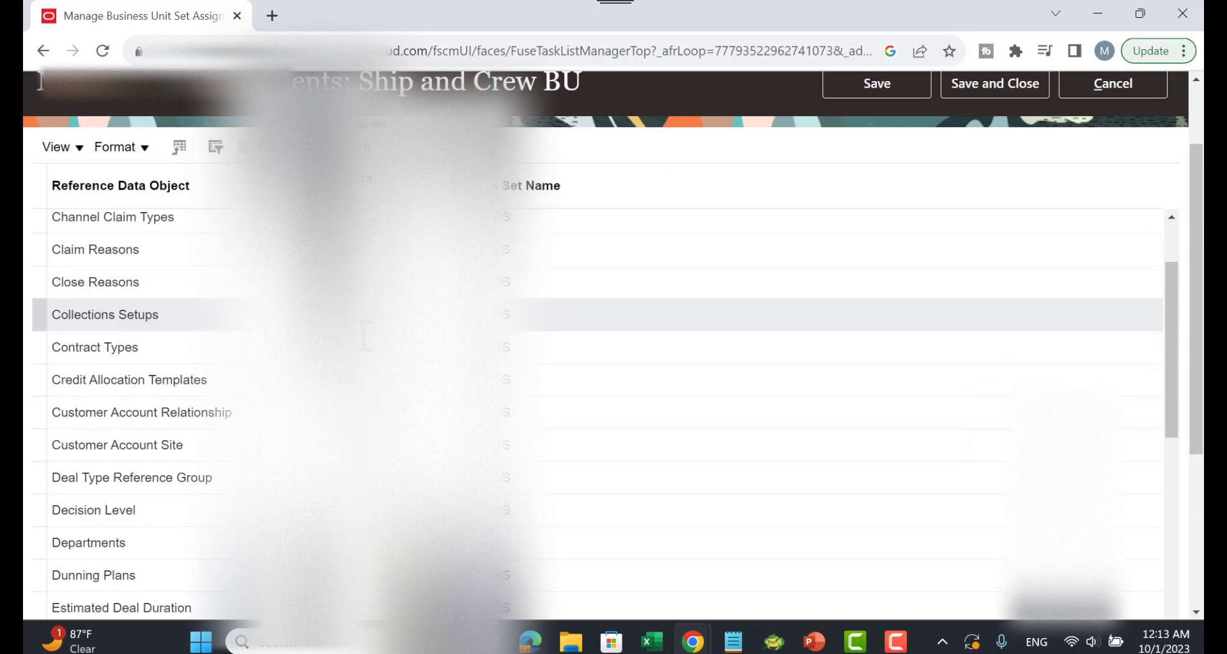
scroll(562, 329, "down", 10)
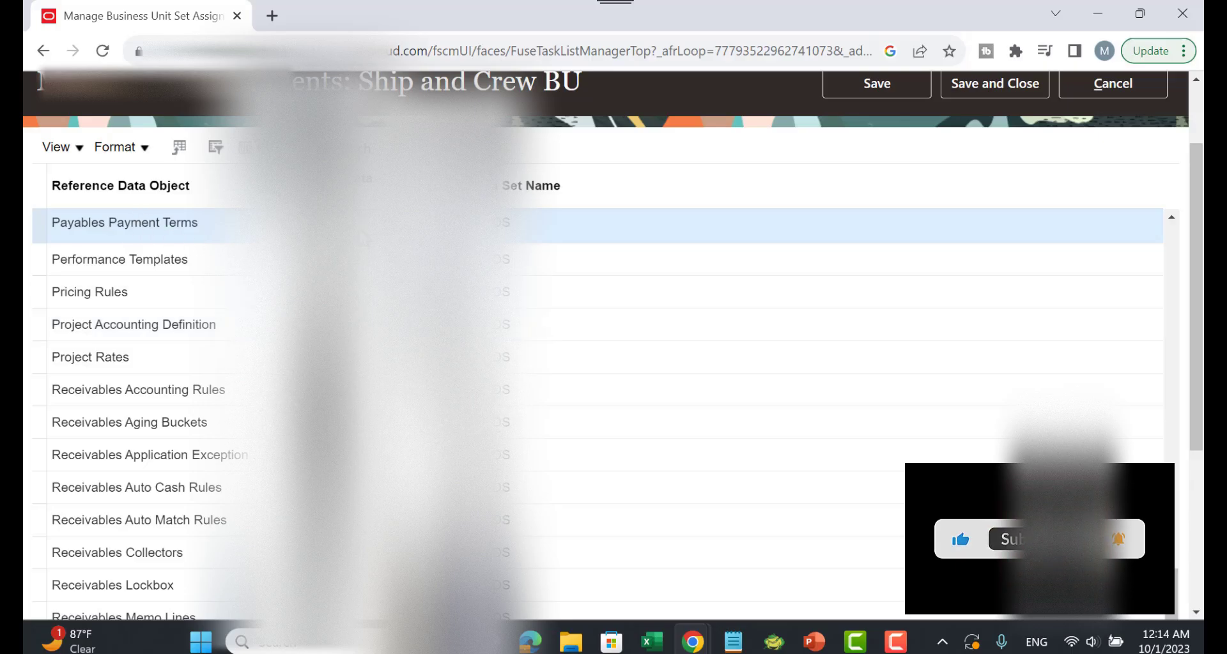
left_click(364, 226)
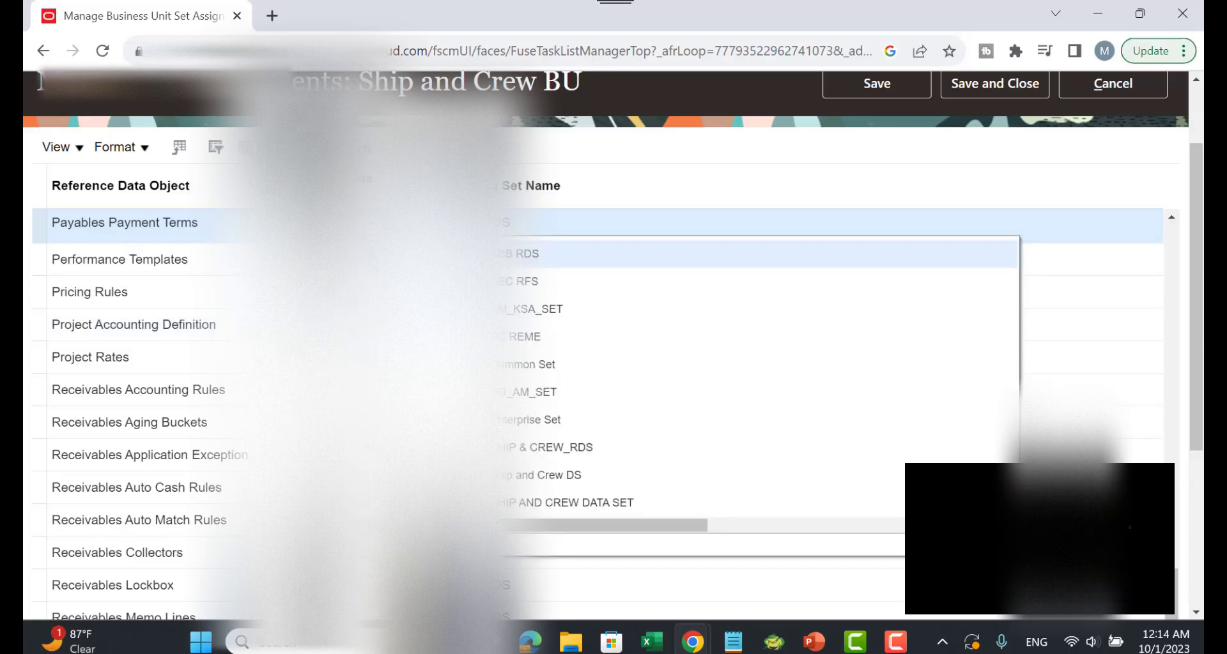
left_click(850, 163)
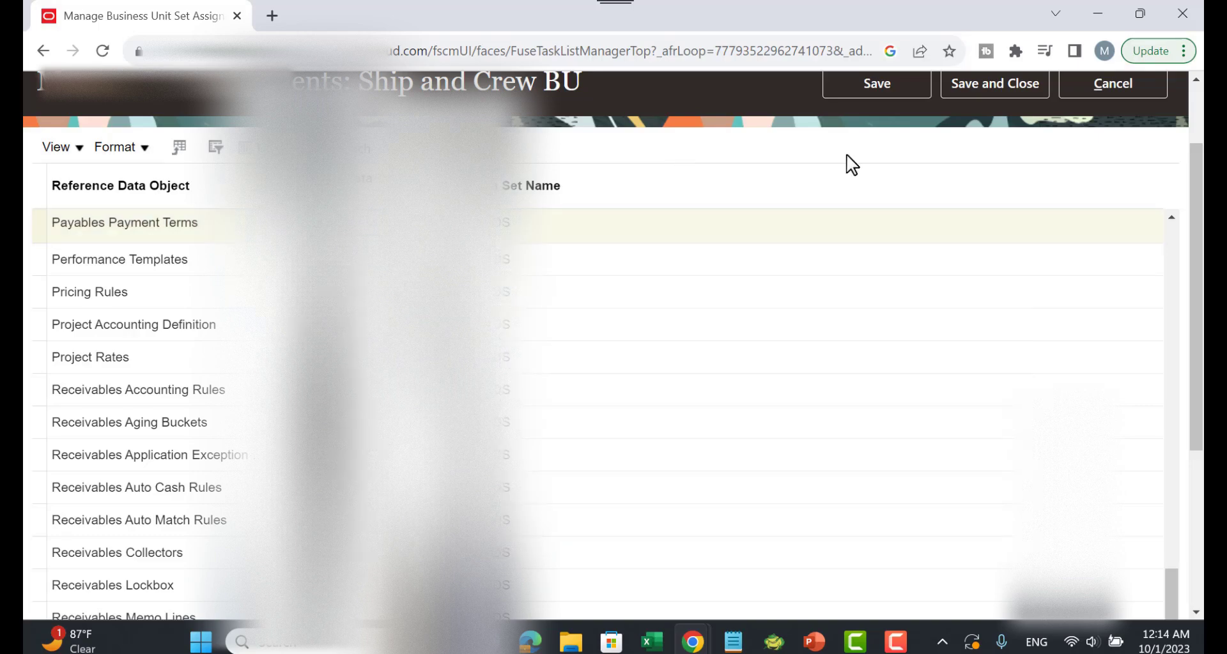
scroll(851, 165, "up", 2)
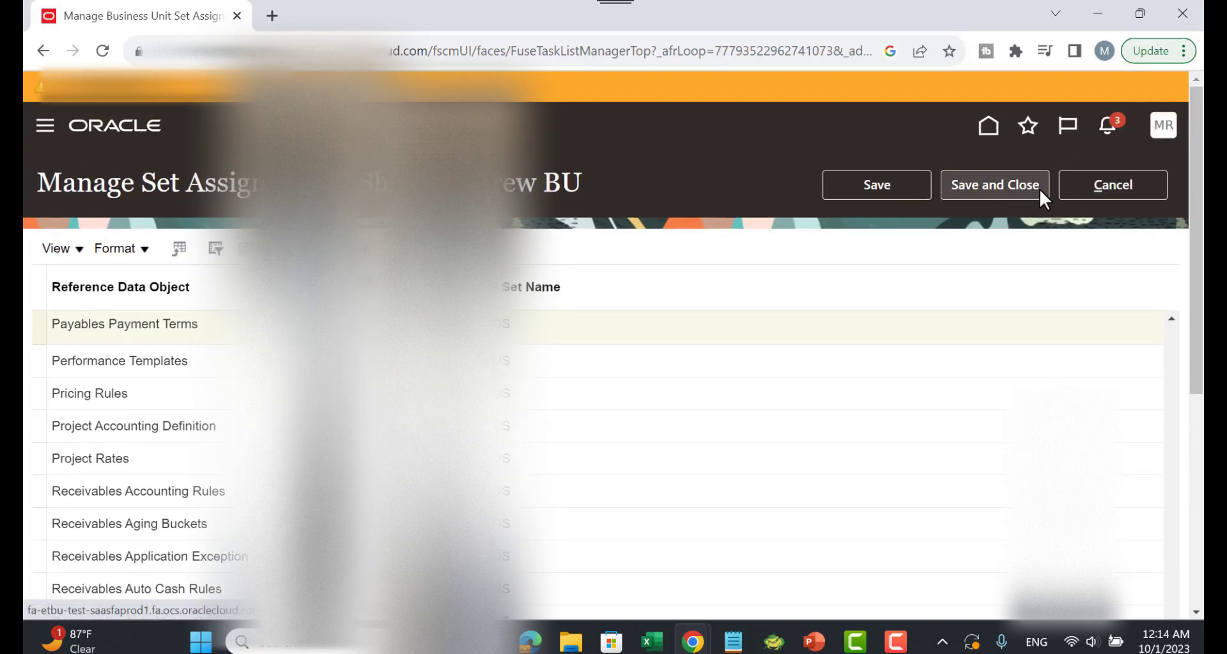
left_click(1128, 189)
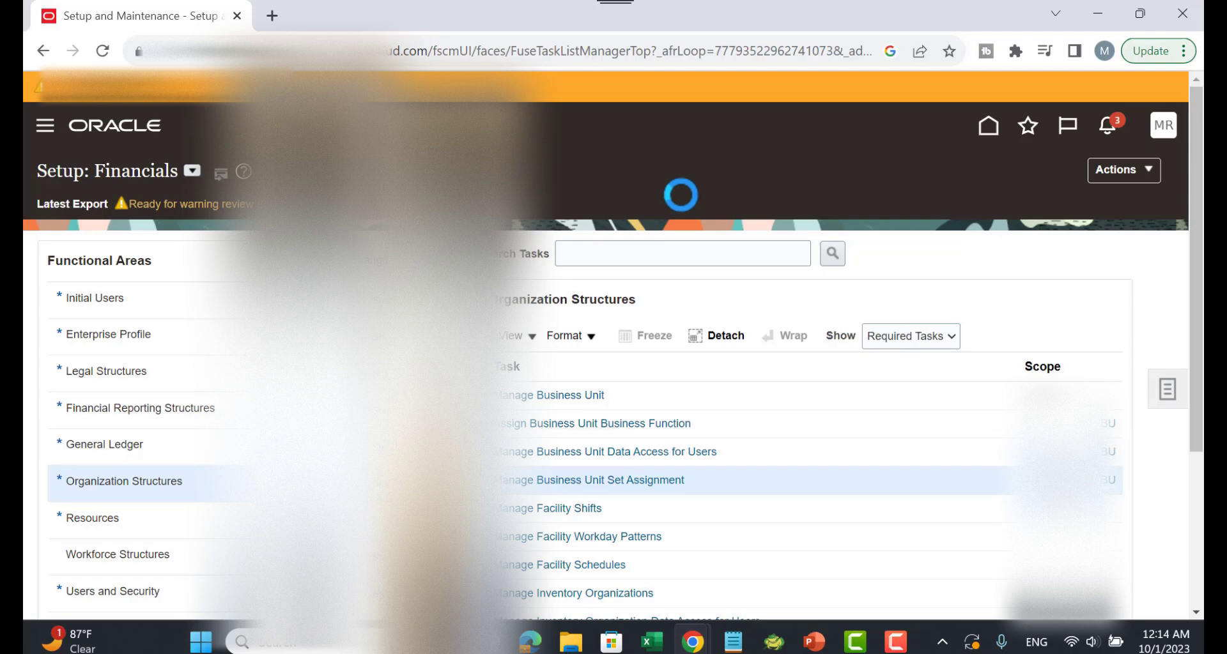
Open the Payables functional area in the Financials setup
scroll(681, 198, "down", 2)
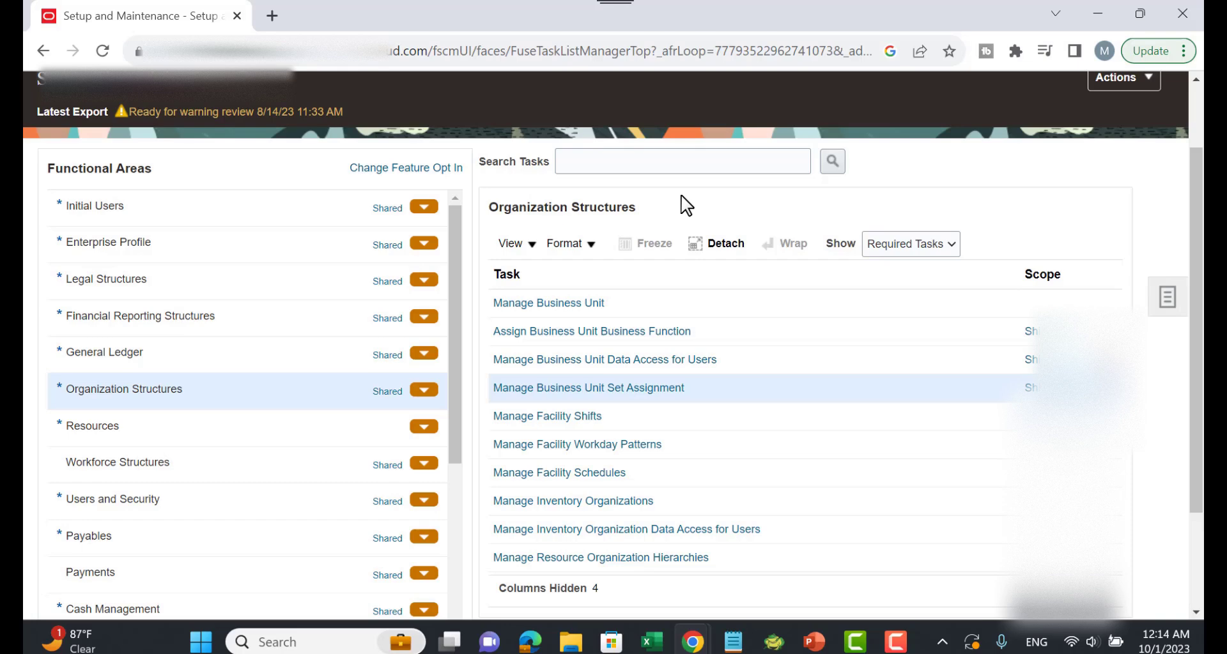
scroll(678, 199, "down", 2)
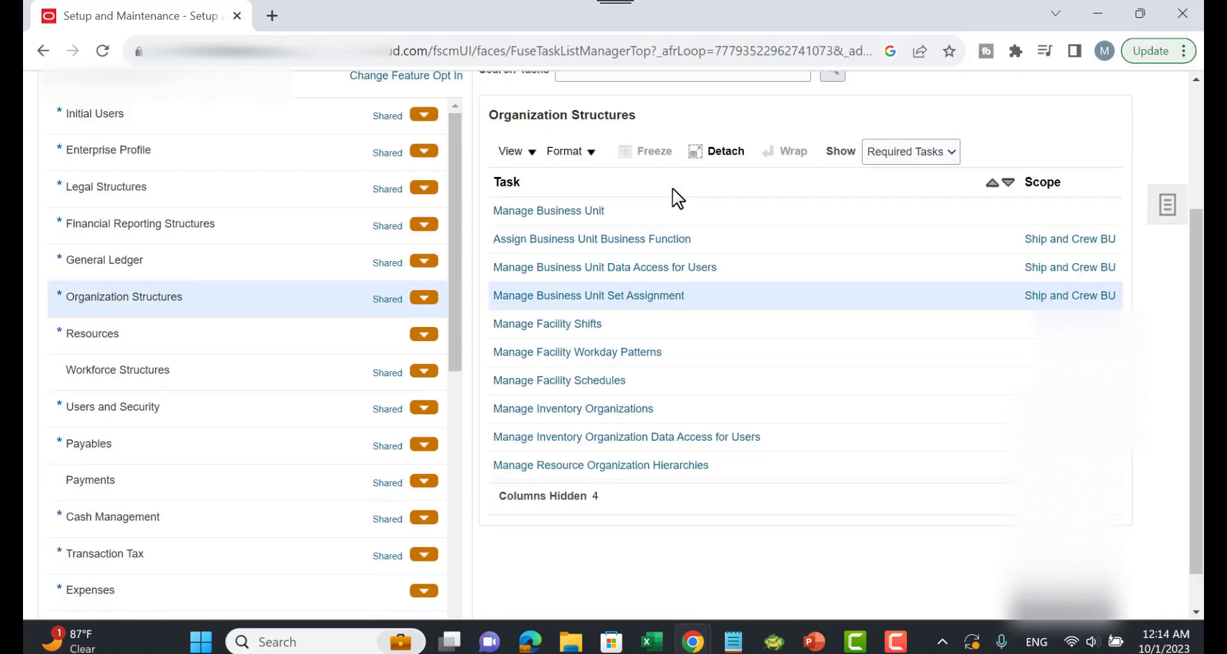
scroll(672, 192, "up", 4)
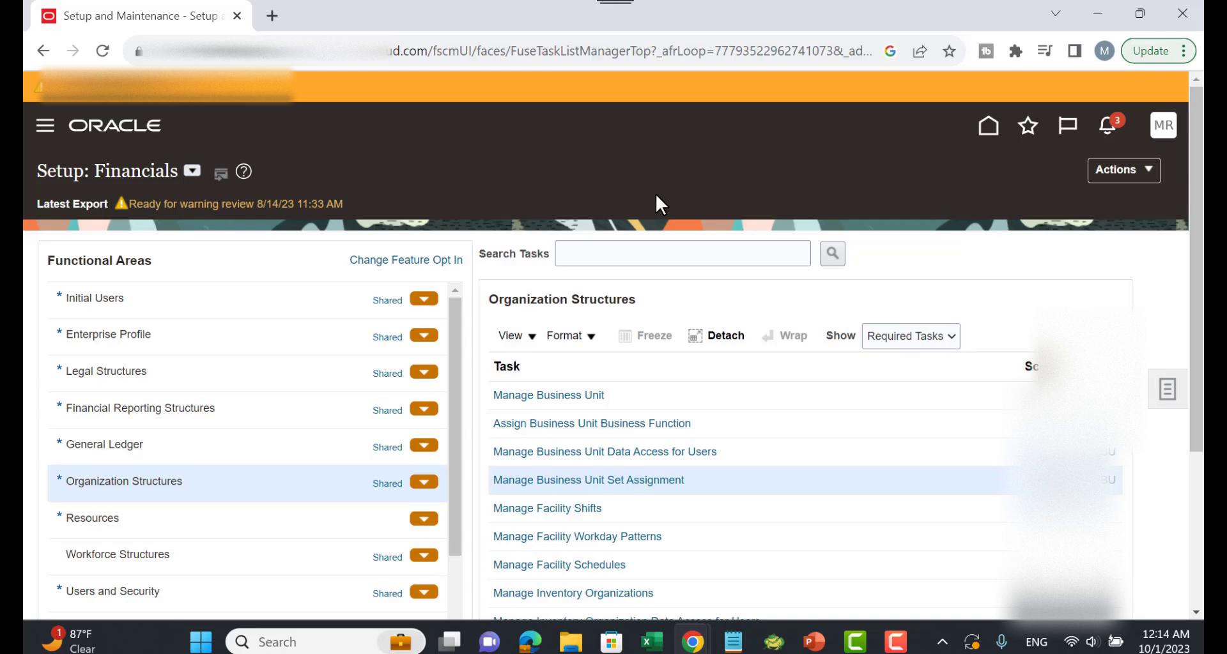
scroll(250, 369, "down", 2)
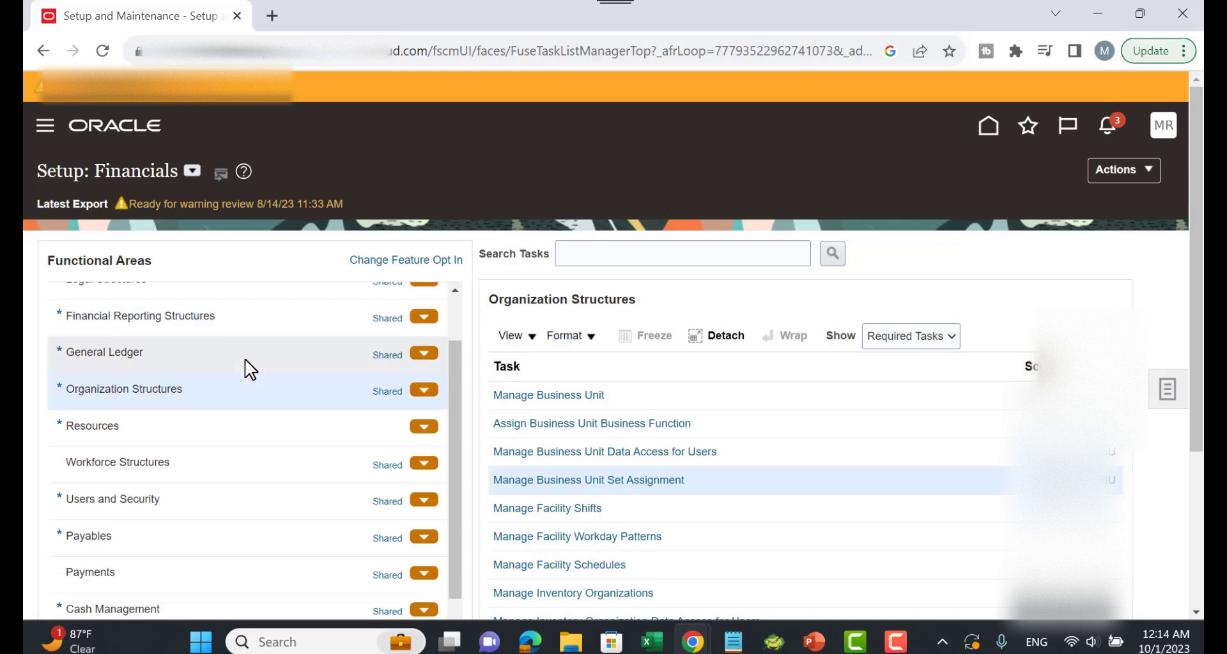
scroll(250, 369, "down", 4)
left_click(121, 358)
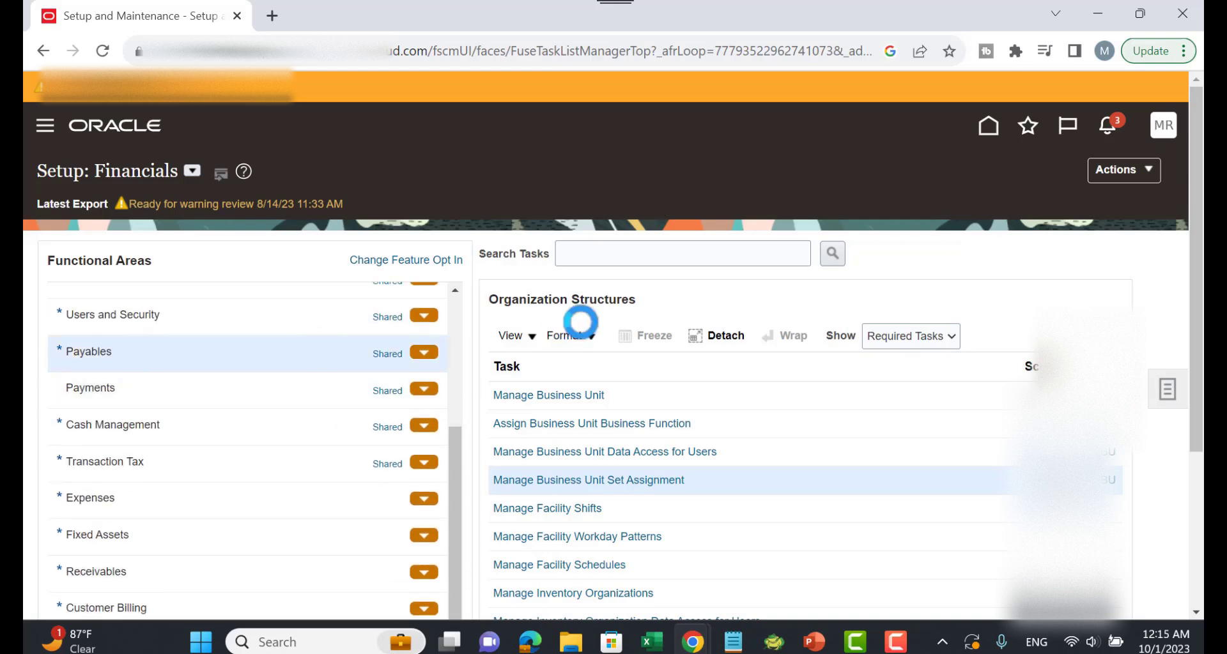
Open Manage Payment Terms and start a new payment term named 50 50
left_click(563, 397)
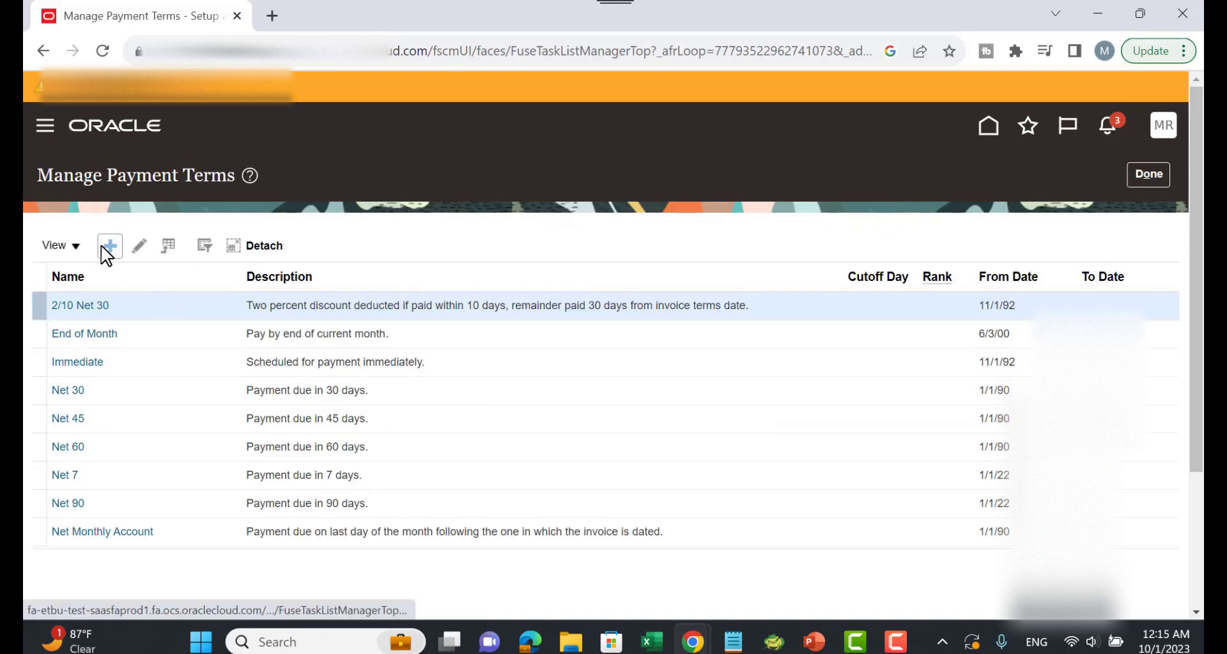
left_click(102, 250)
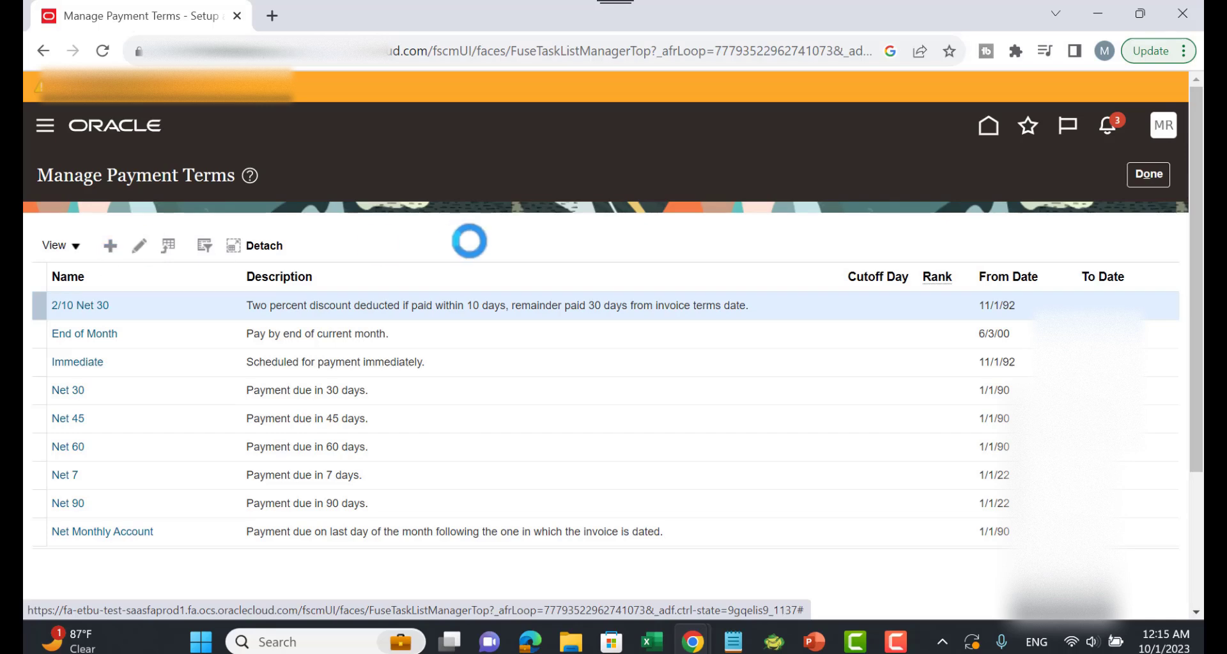
left_click(226, 247)
left_click(225, 246)
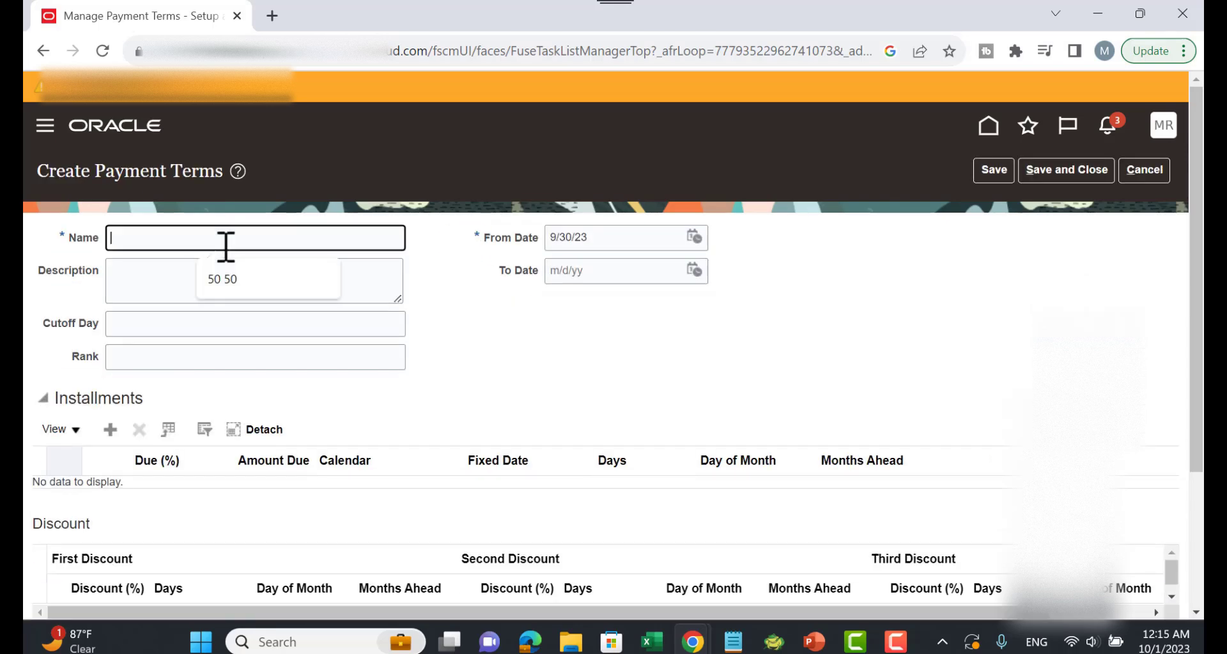
left_click(233, 282)
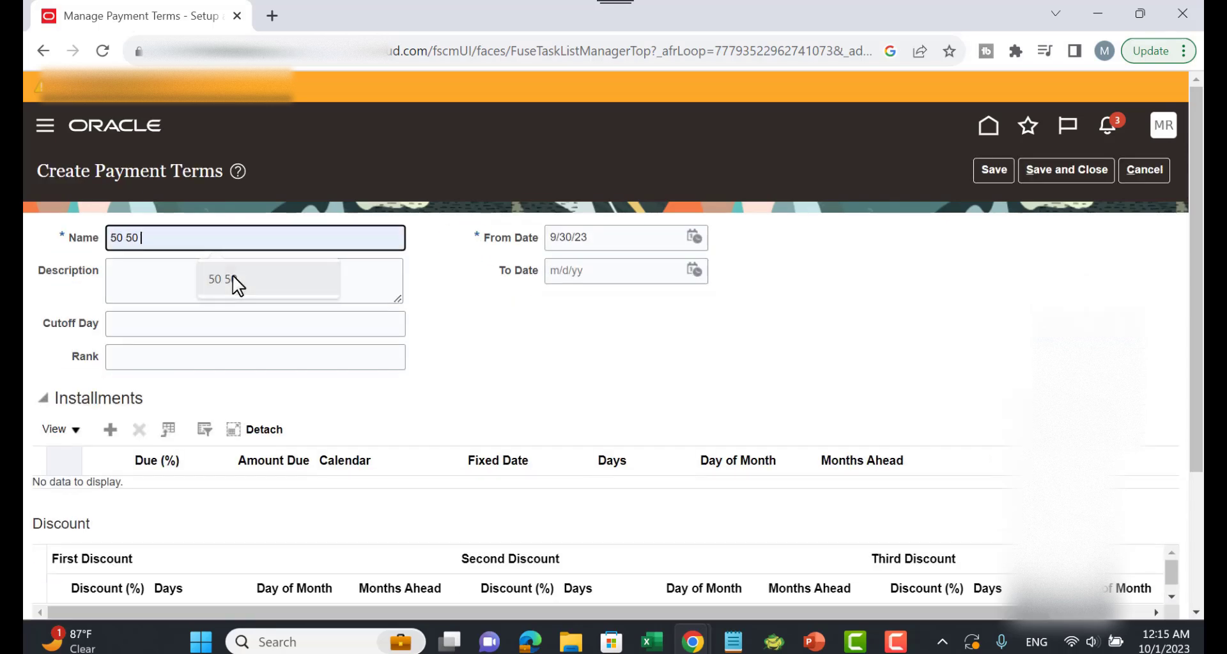
scroll(617, 255, "down", 1)
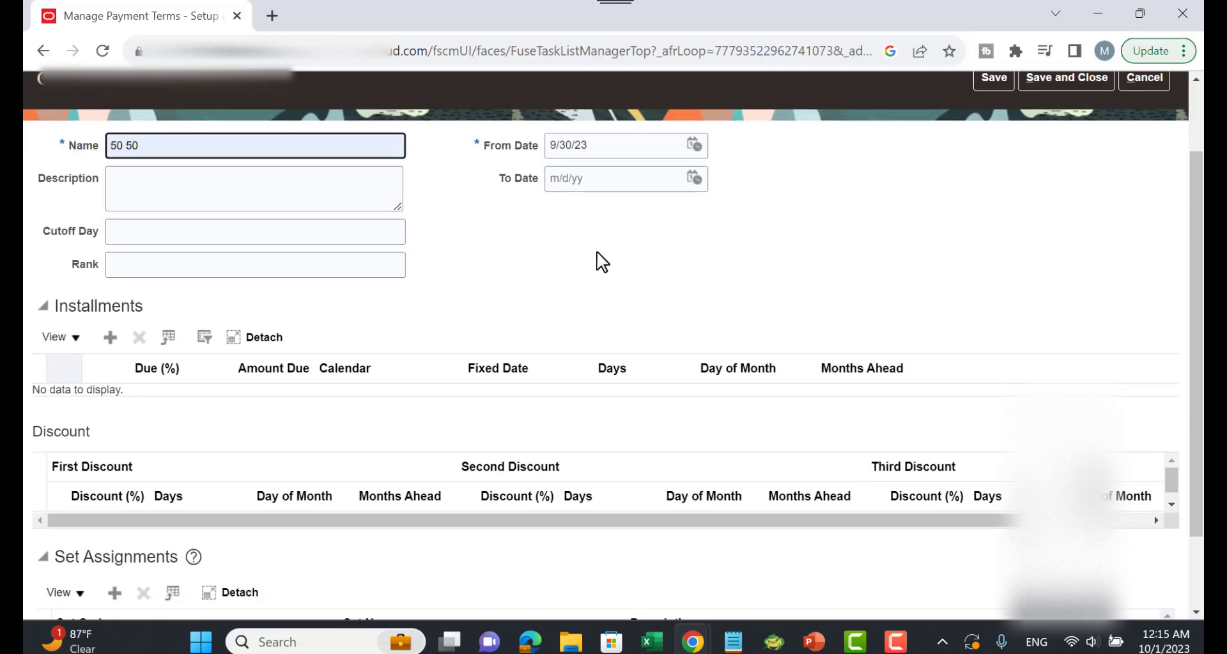
Add an installment to the payment term with 50 percent due in 30 days
left_click(111, 338)
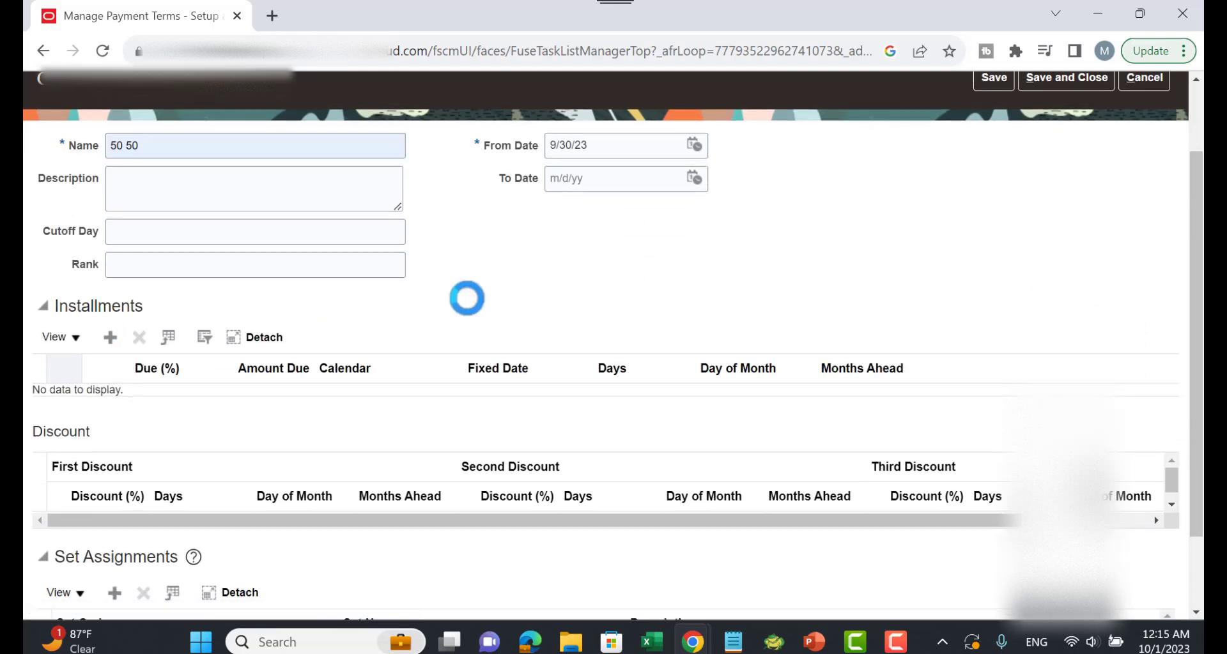
left_click(166, 396)
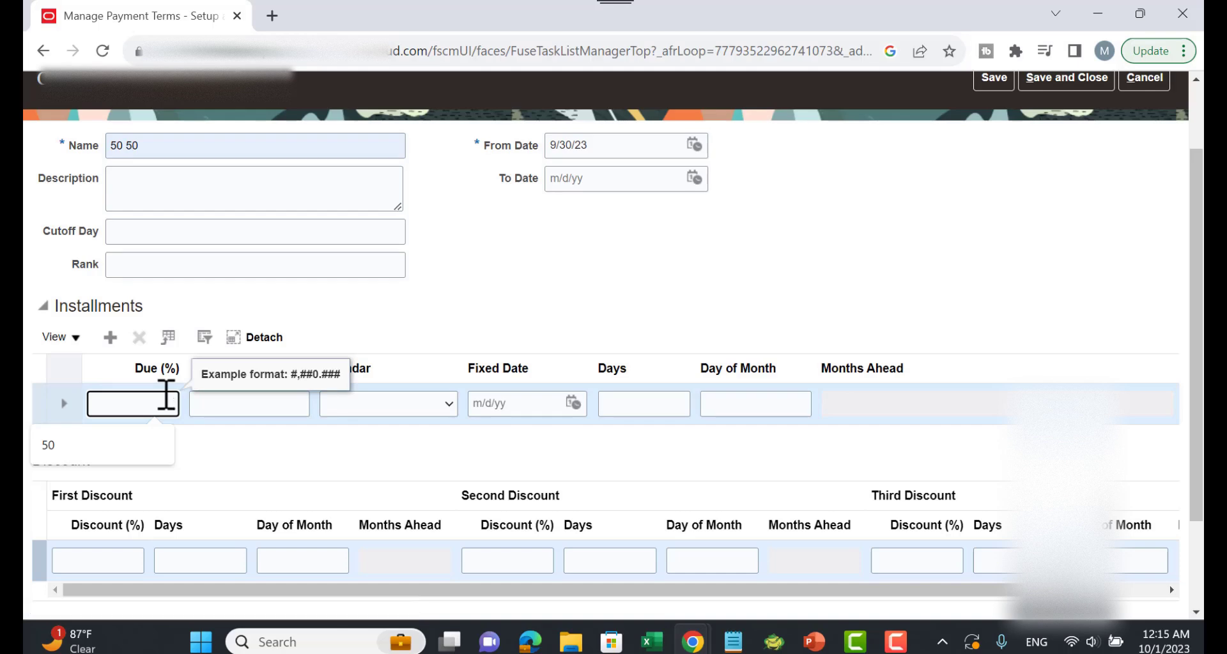
type("50")
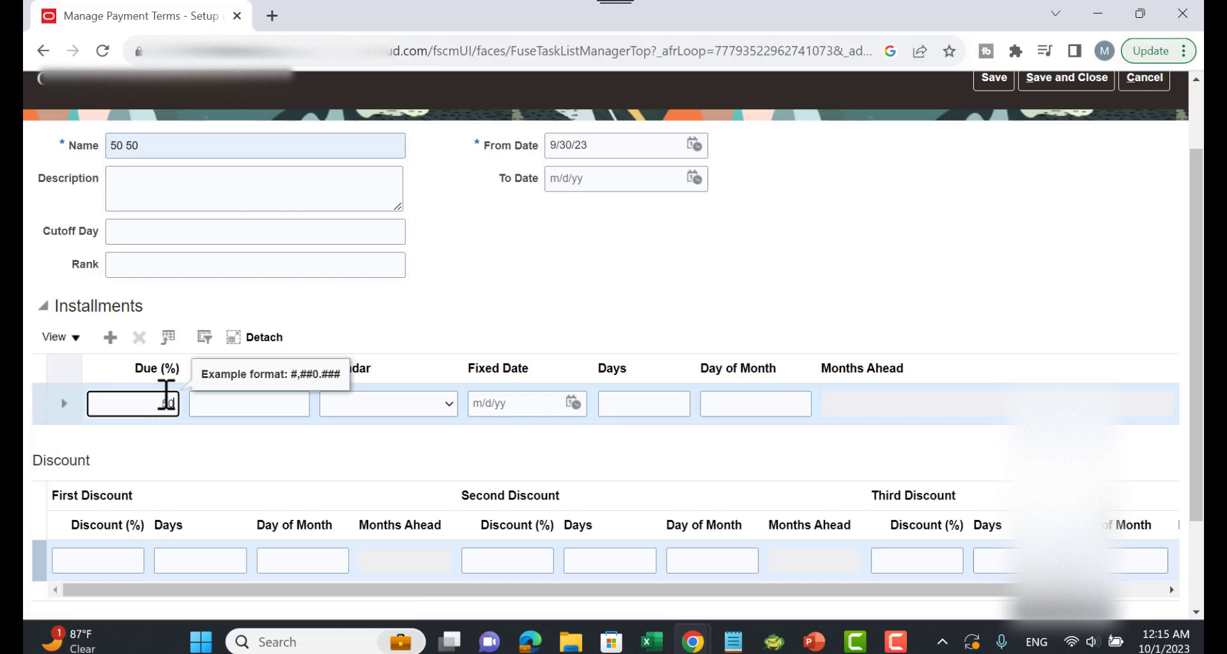
left_click(650, 406)
type("30")
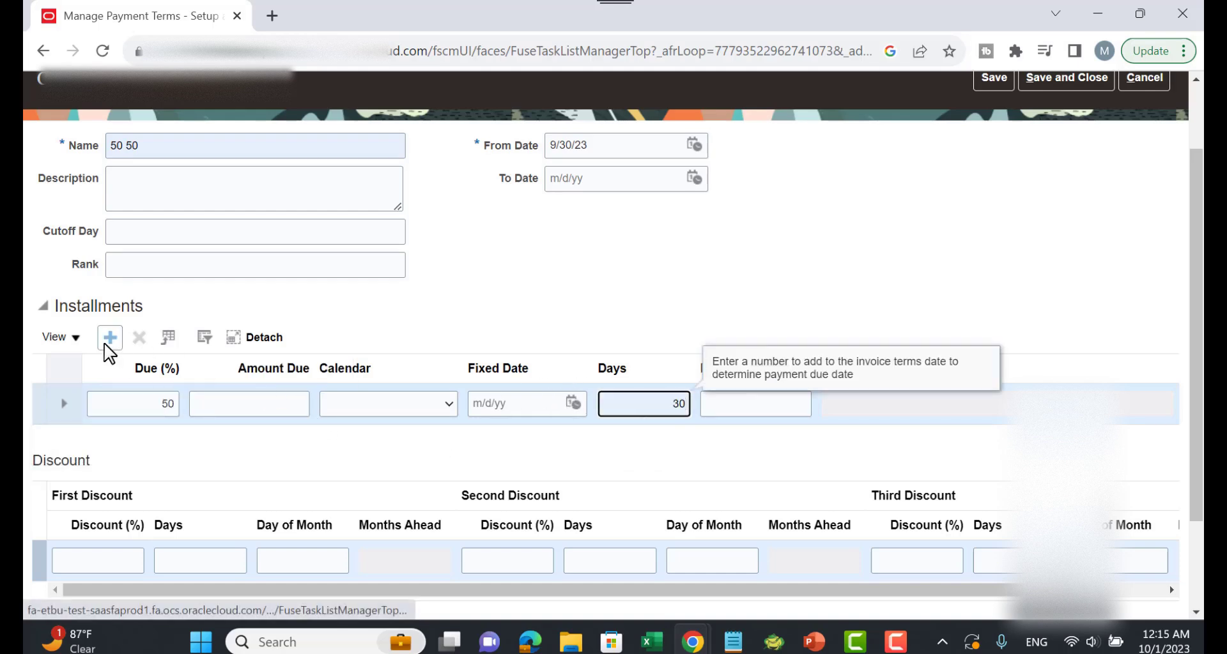
Add a second installment with 50 percent due in 60 days
left_click(110, 337)
left_click(156, 405)
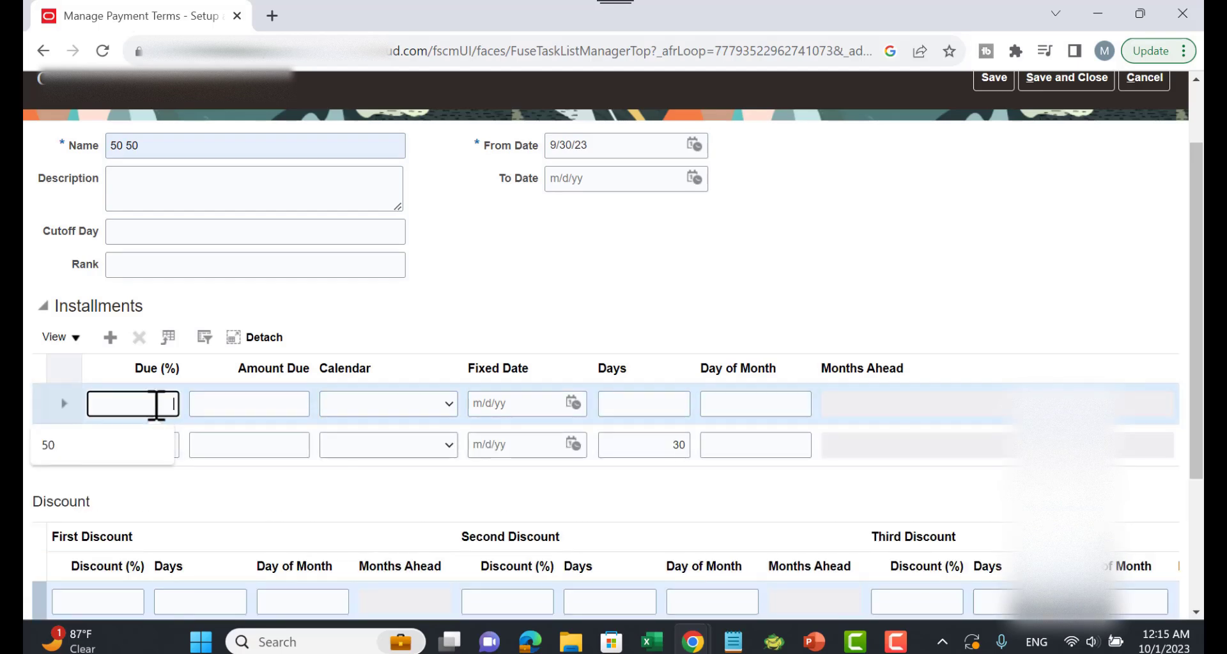
type("50")
left_click(624, 406)
type("60")
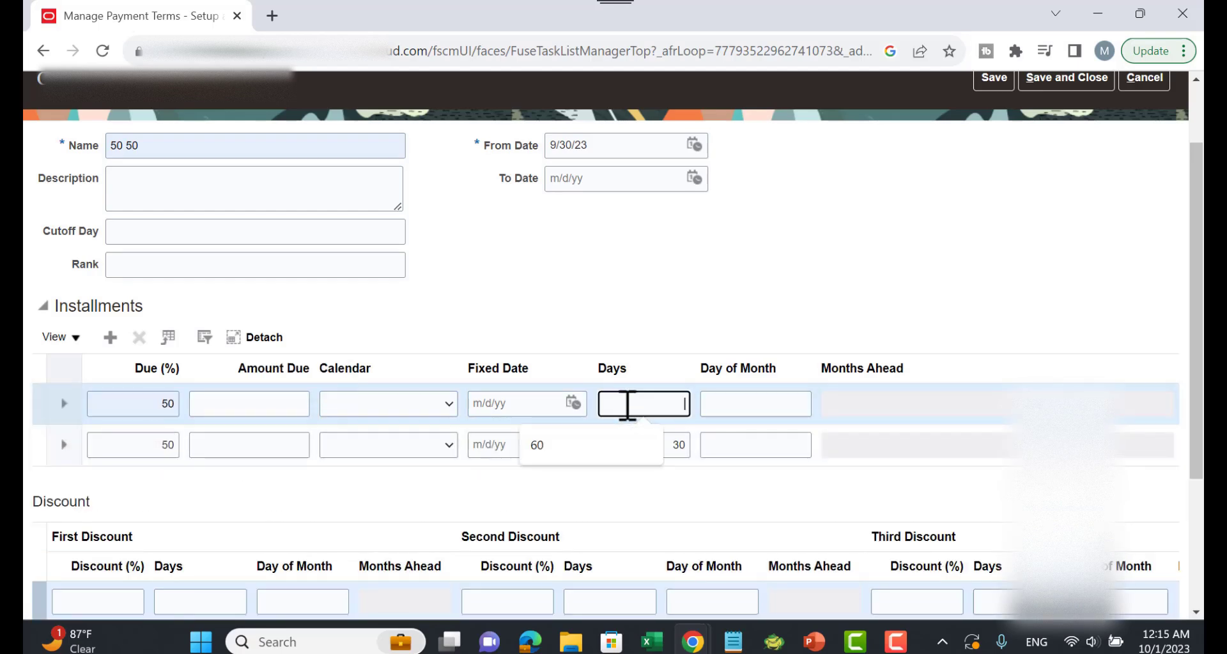
left_click(572, 460)
Assign the payment term to the ABB RDS reference data set
scroll(742, 315, "down", 3)
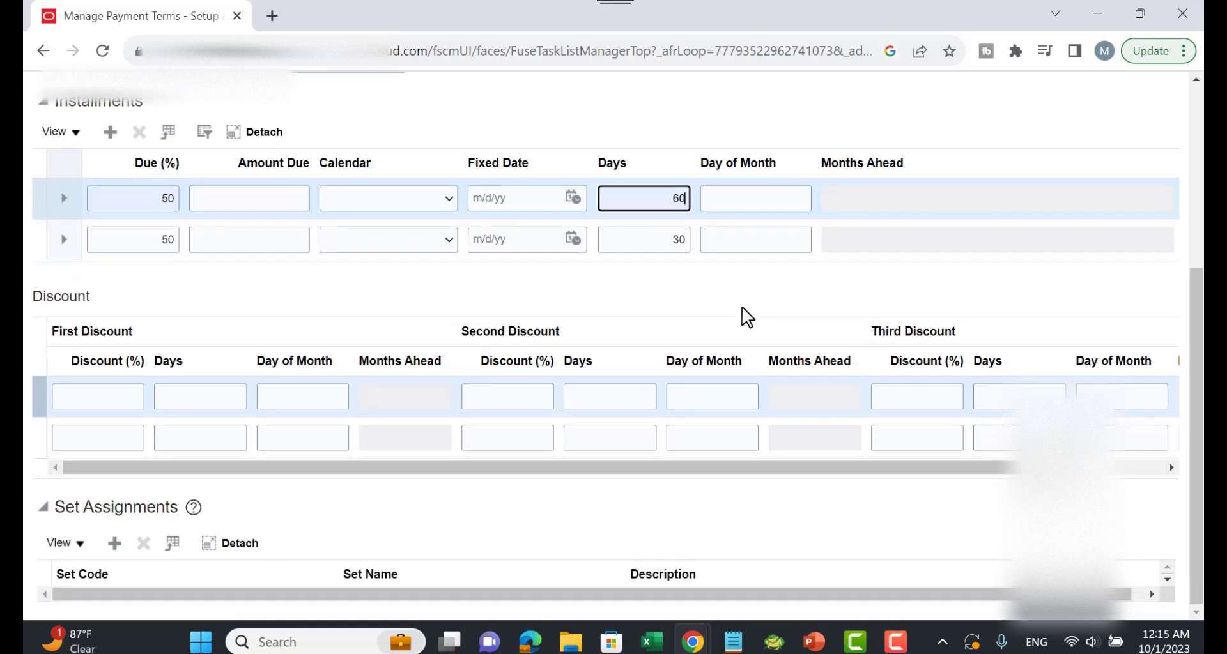
left_click(116, 546)
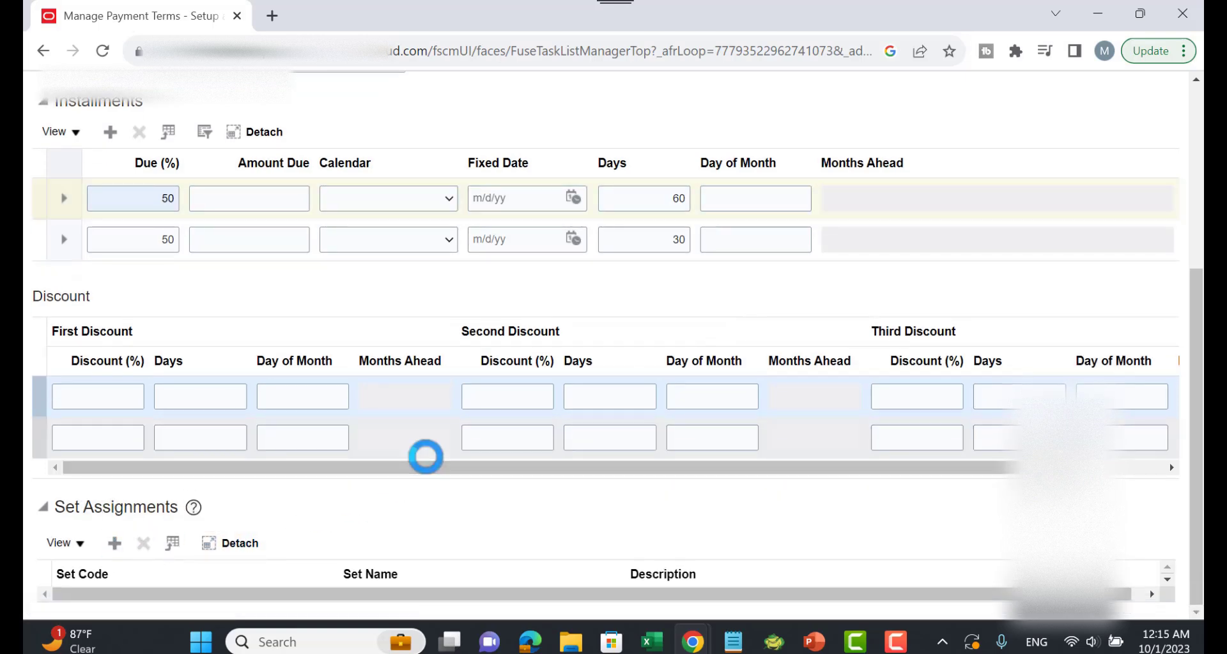
scroll(473, 473, "down", 1)
left_click(217, 582)
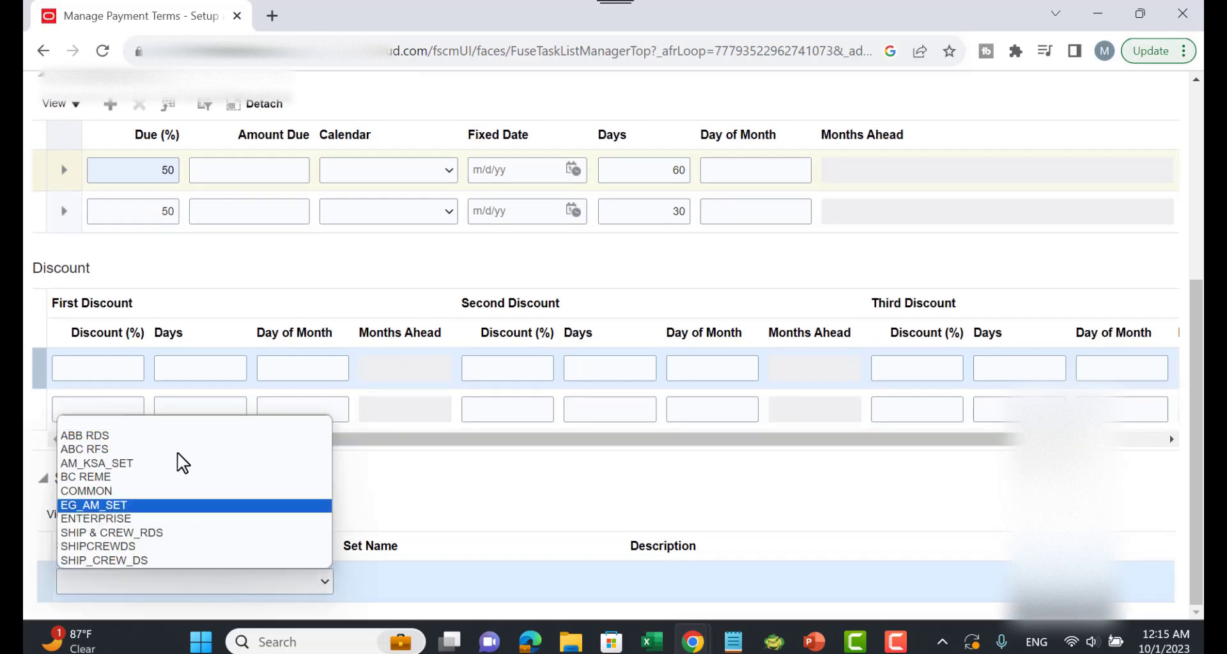
left_click(150, 439)
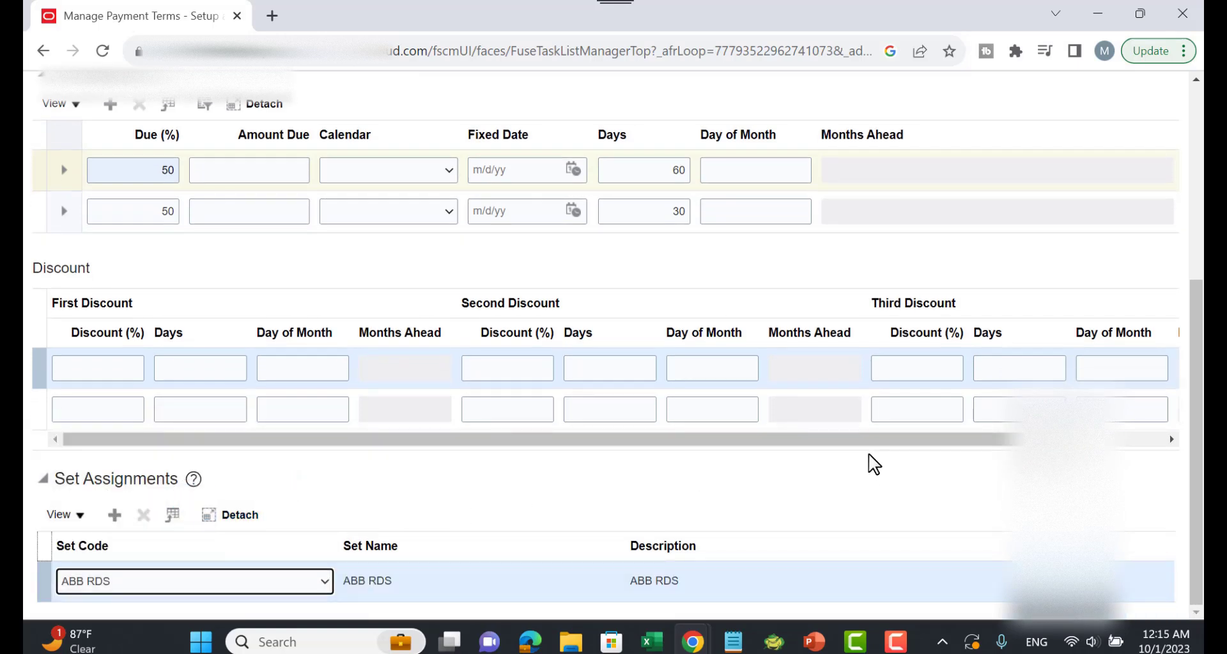
Add a second set assignment to the payment term using SHIP_CREW_DS
left_click(115, 516)
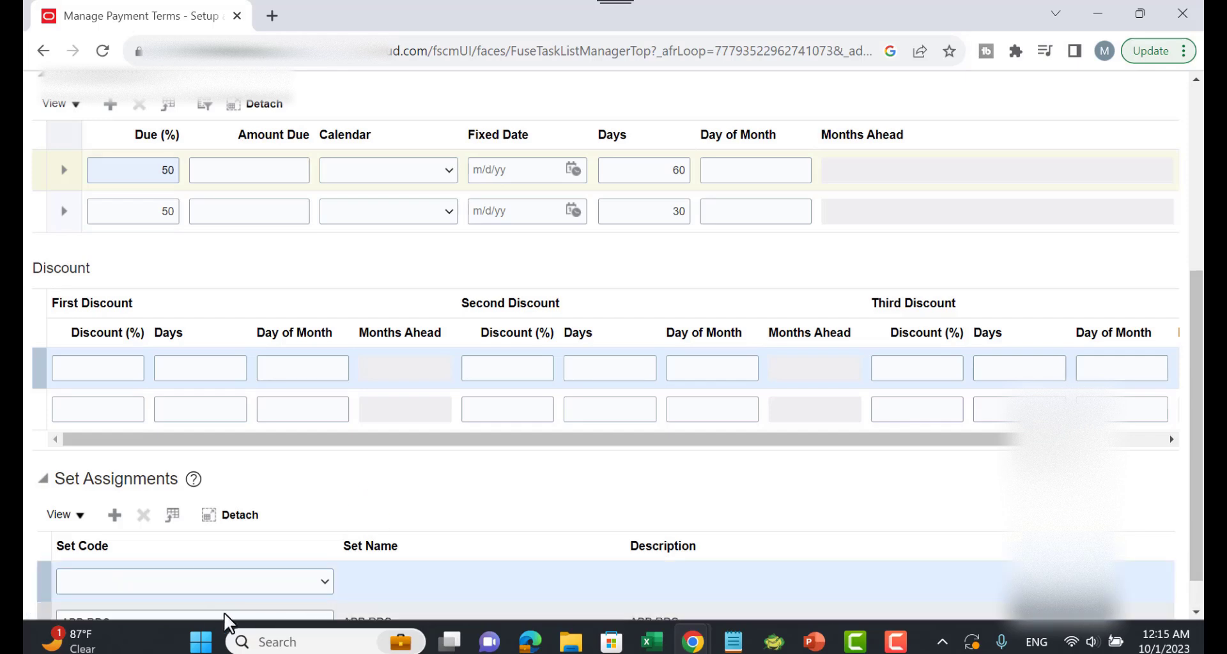
scroll(352, 512, "down", 1)
left_click(262, 538)
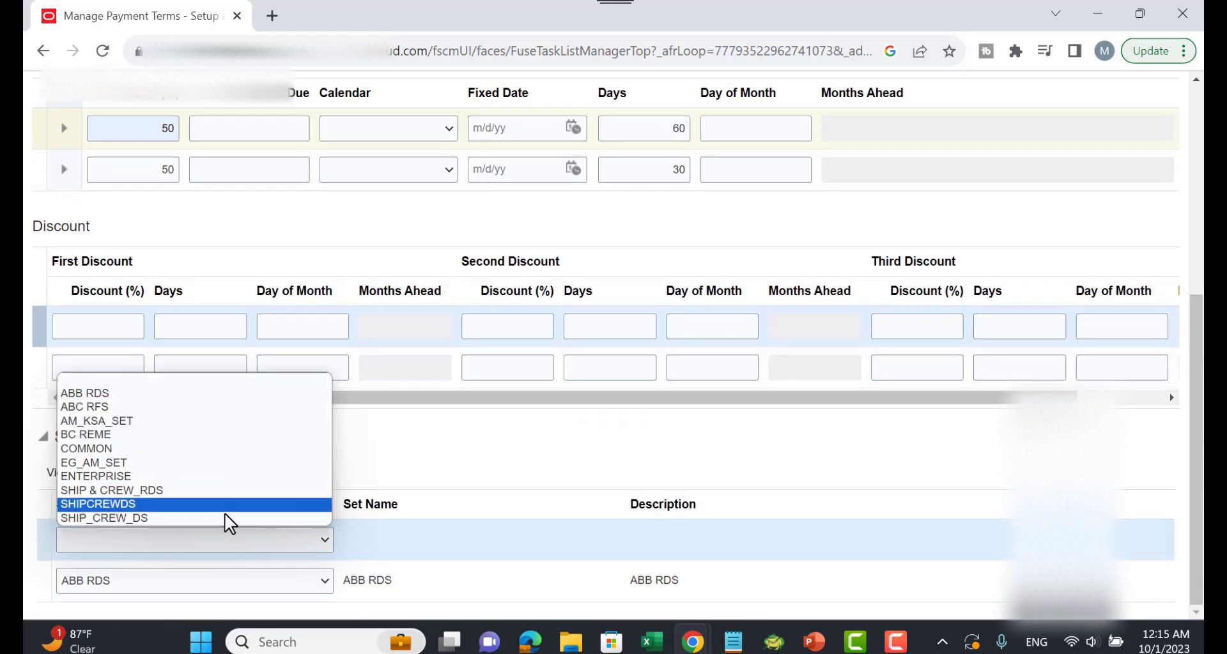
left_click(254, 518)
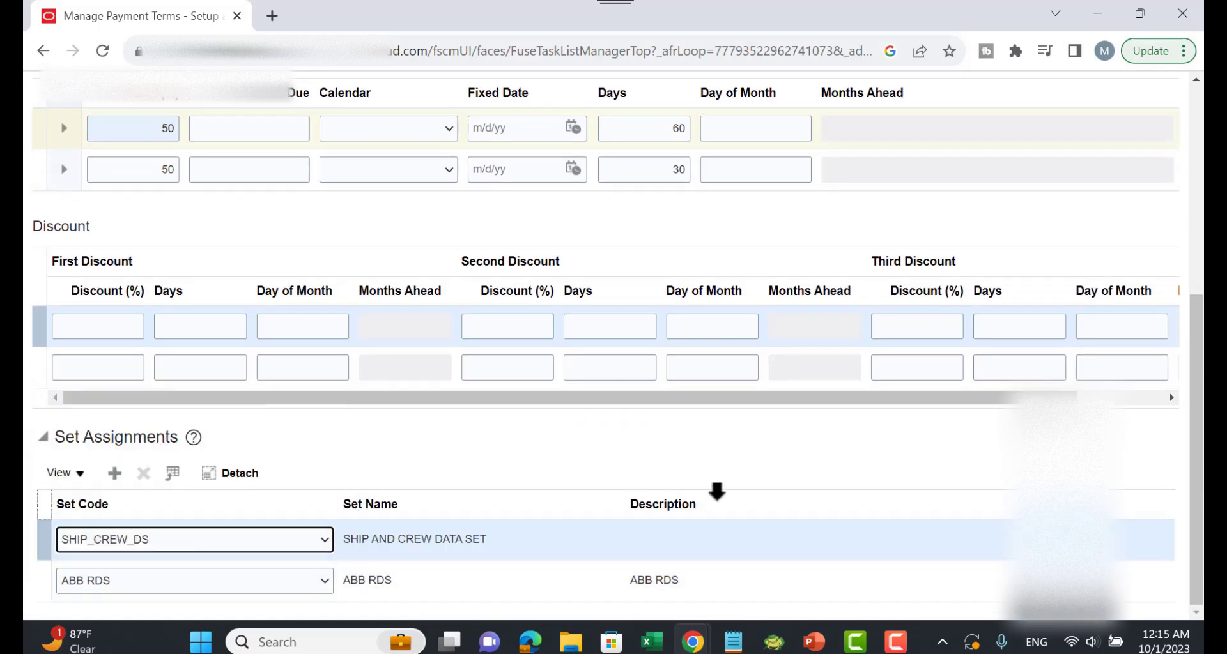
Review the payment term's header, installments and set assignments, and return to the payment terms list without saving
scroll(696, 484, "up", 5)
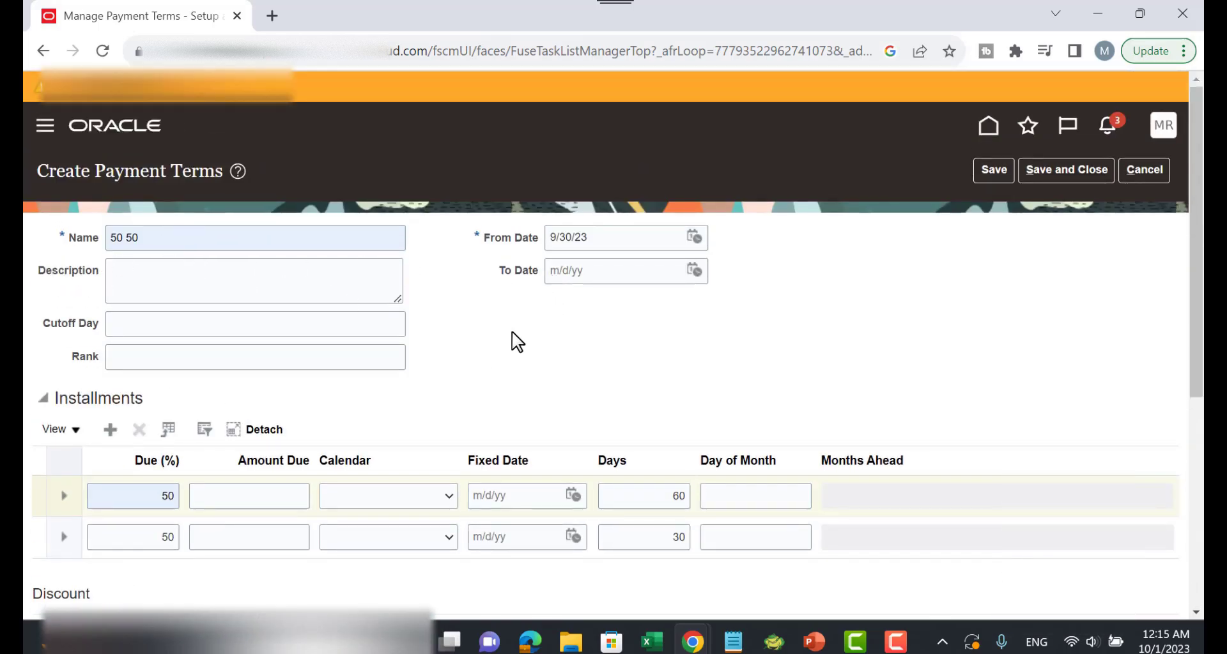
scroll(594, 296, "down", 4)
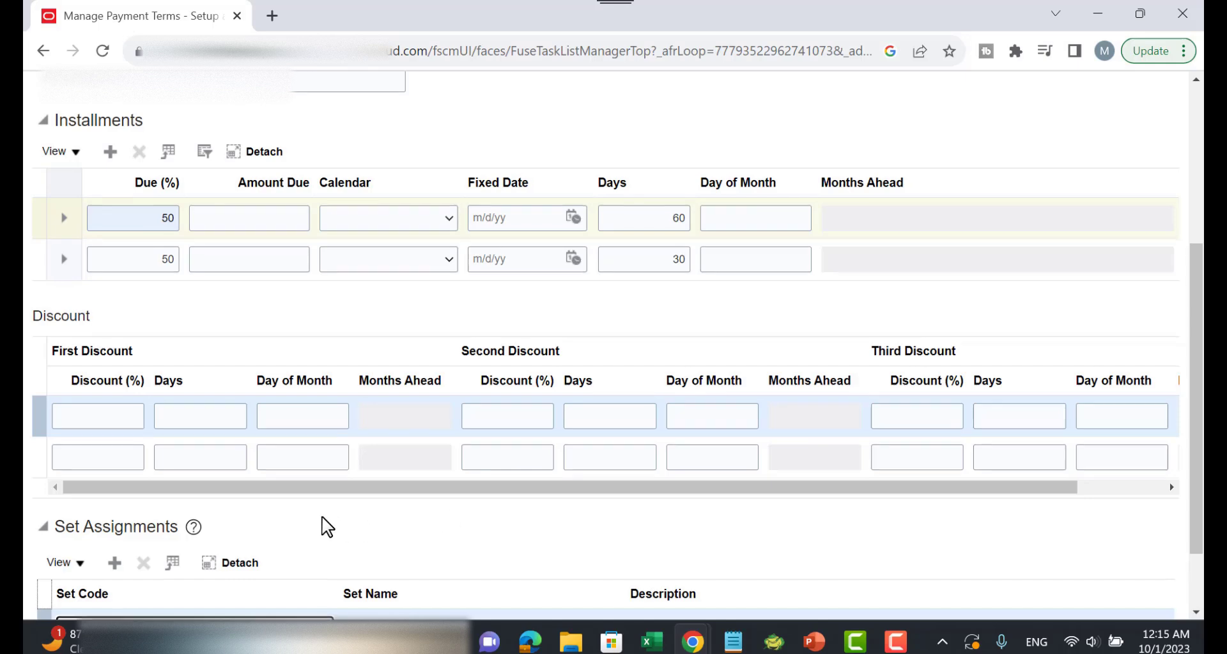
scroll(327, 527, "down", 1)
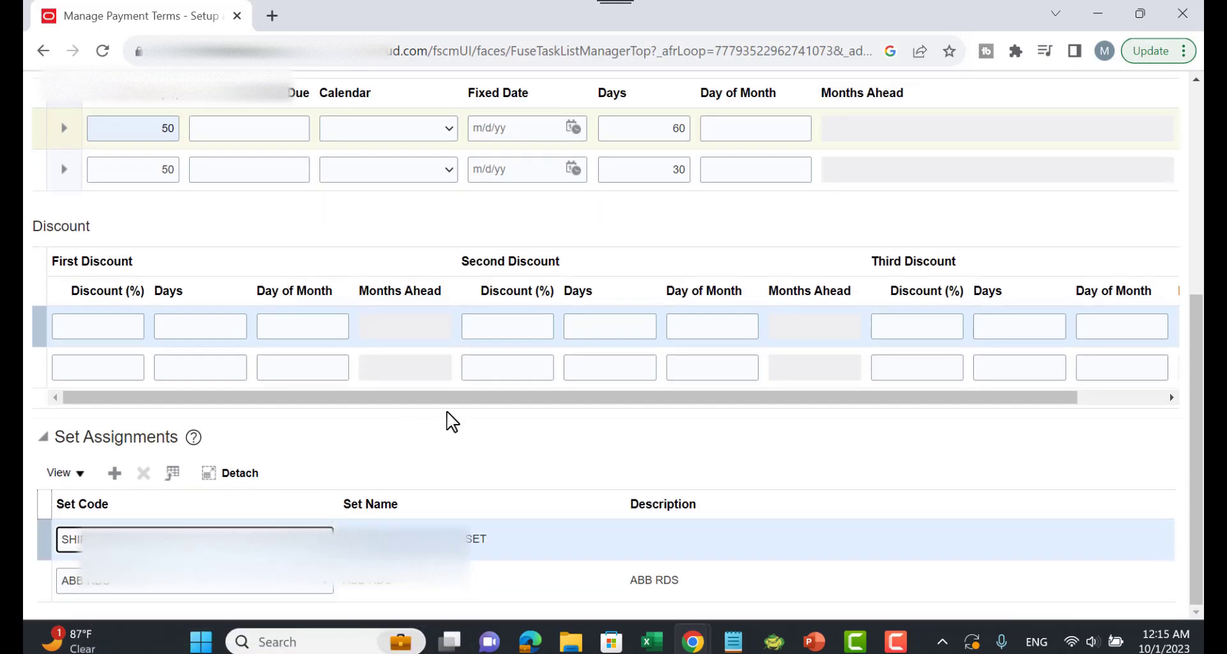
scroll(371, 411, "up", 6)
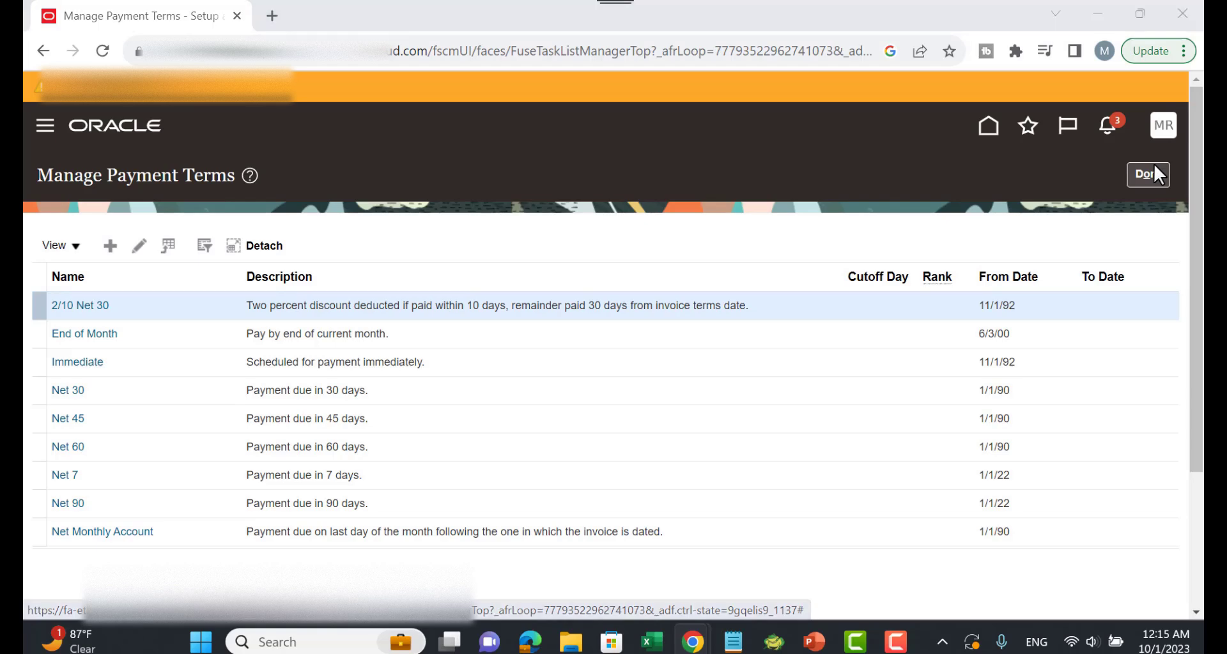
key("alt+Tab")
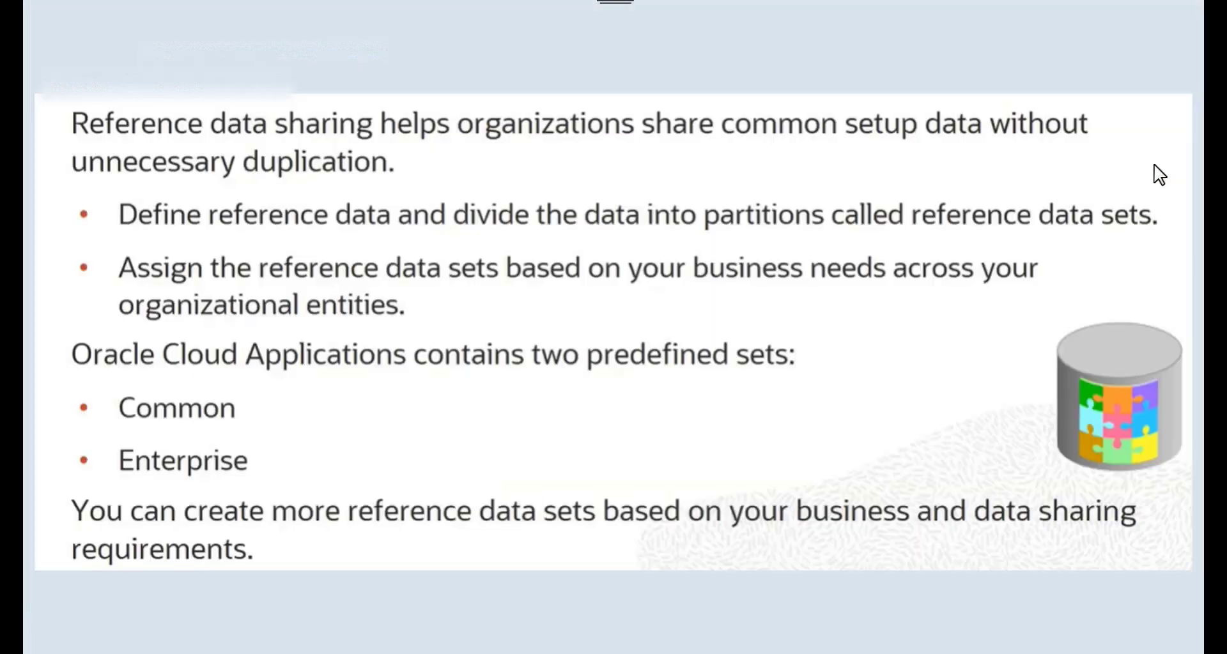
left_click(1154, 165)
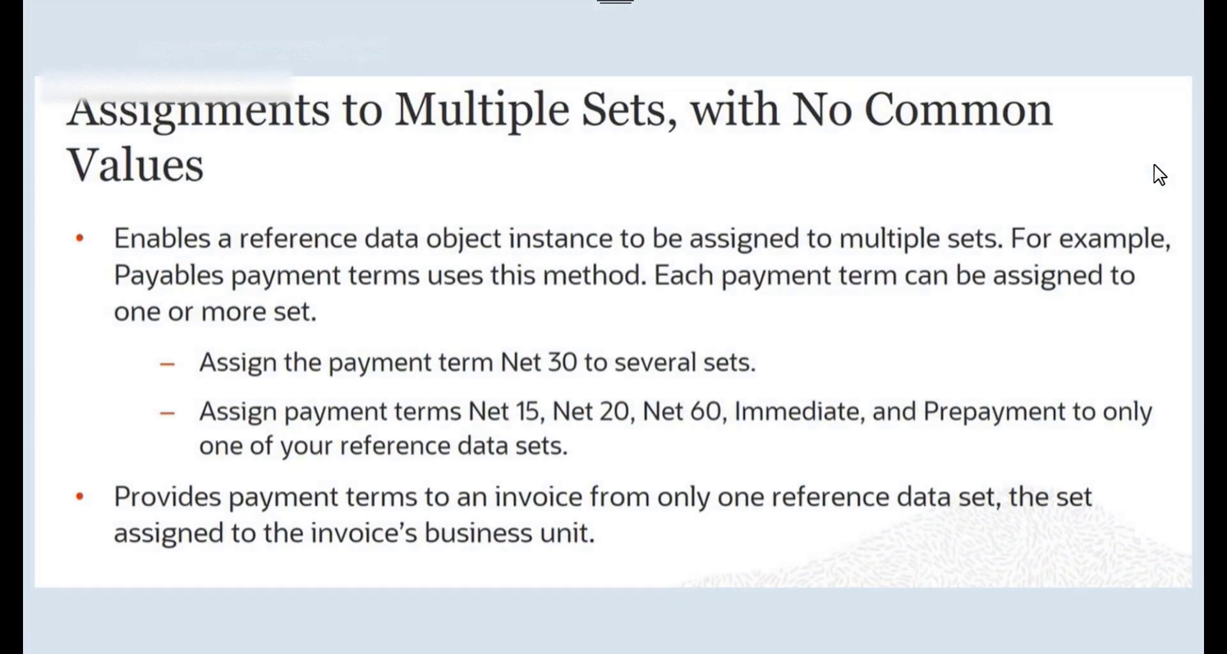